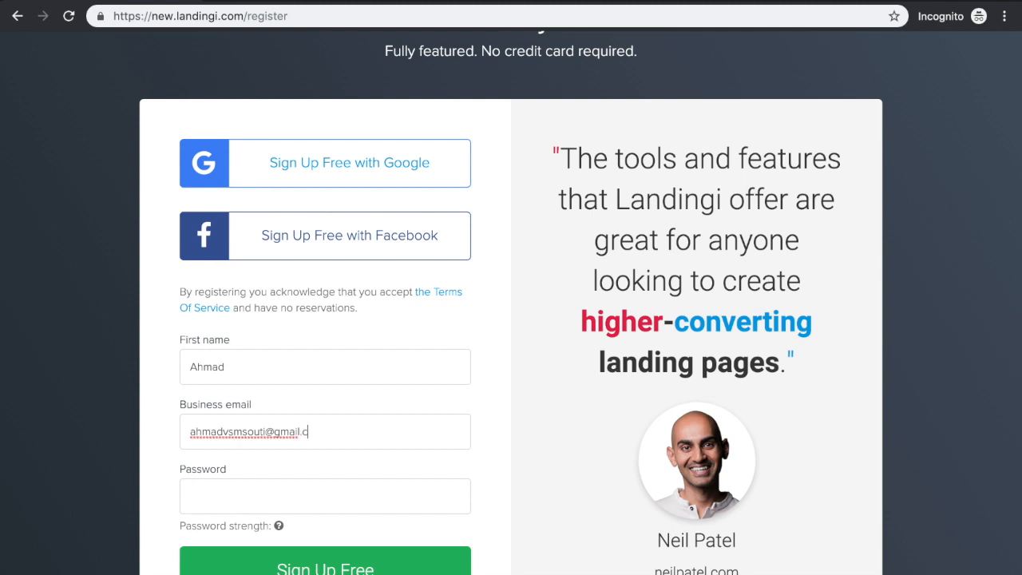
# Enter the account password in the registration form and submit the free sign-up
pyautogui.write('••••••')
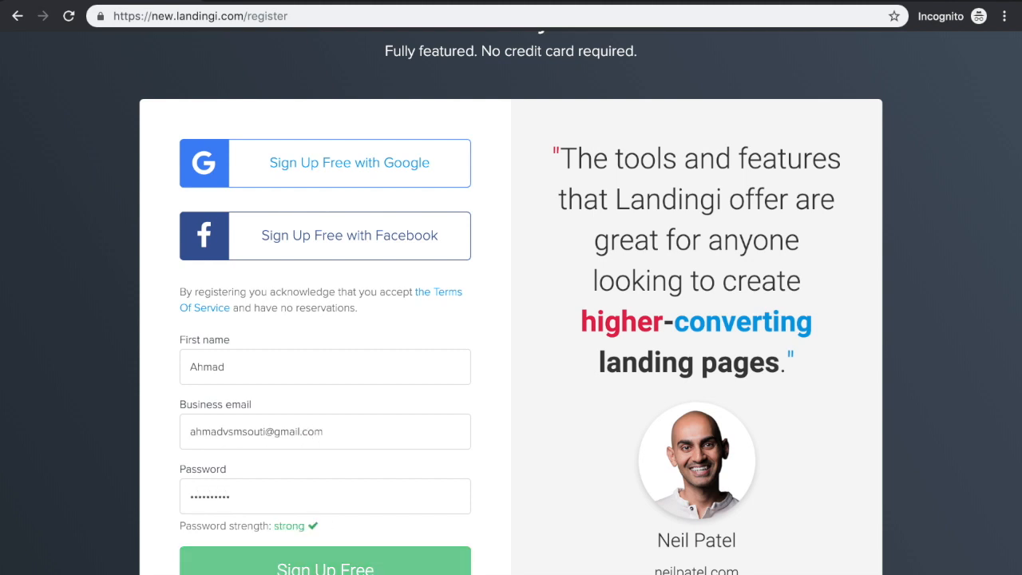
pyautogui.scroll(-1, 323, 418)
pyautogui.press('Return')
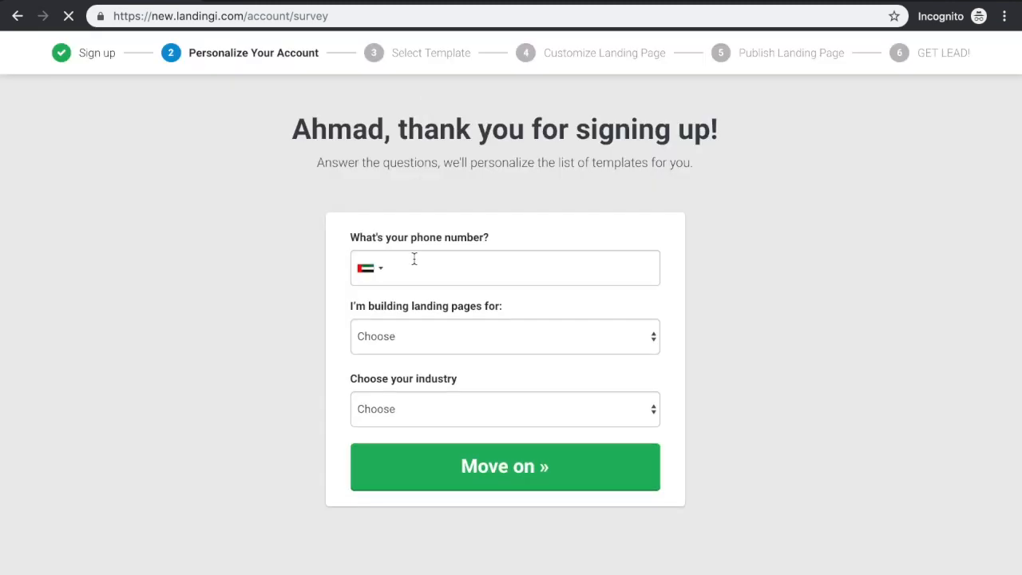
# Set the phone country to Lebanon (+961) and fill in the phone number using the saved suggestion
pyautogui.click(415, 259)
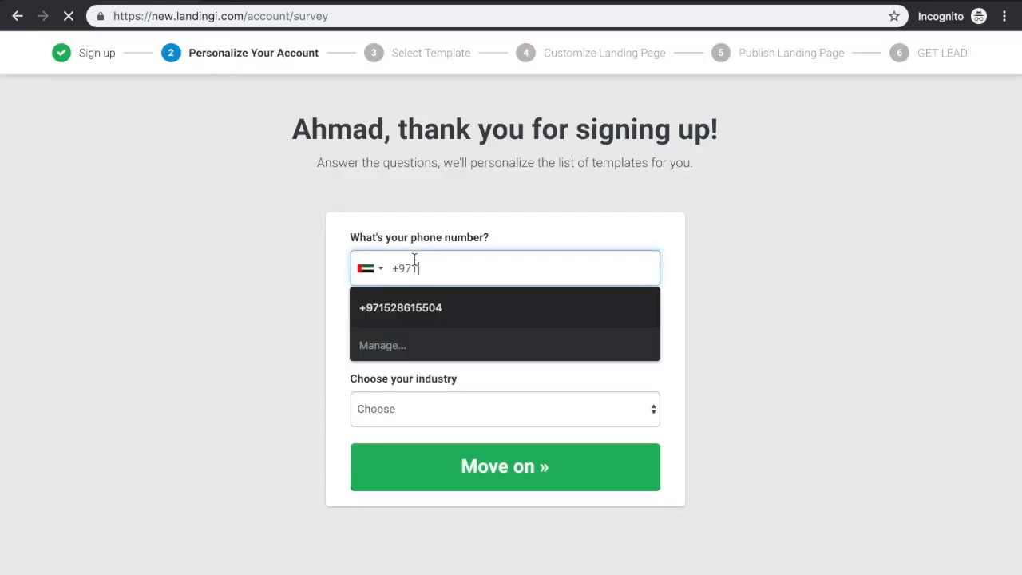
pyautogui.click(383, 269)
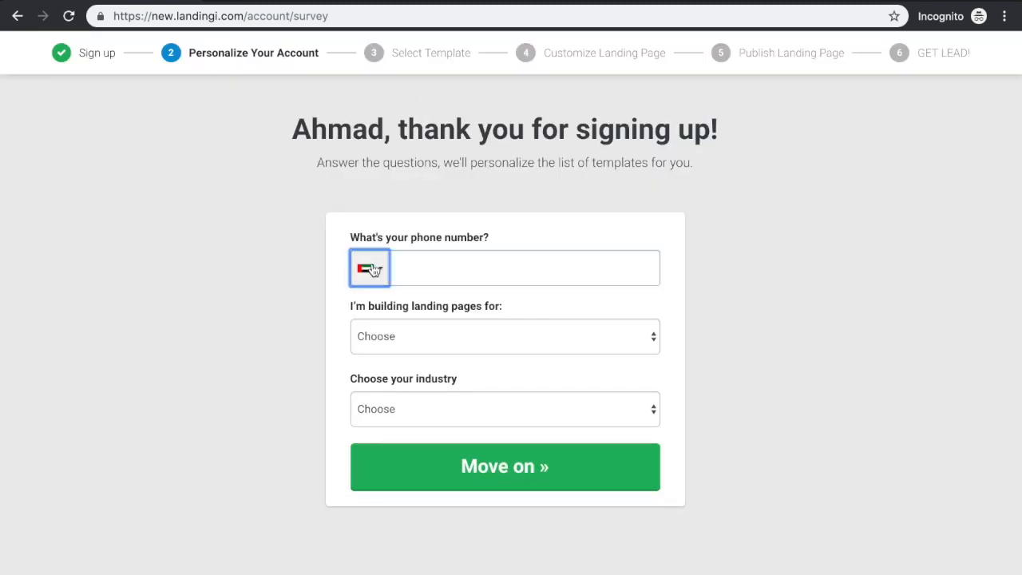
pyautogui.scroll(20, 457, 354)
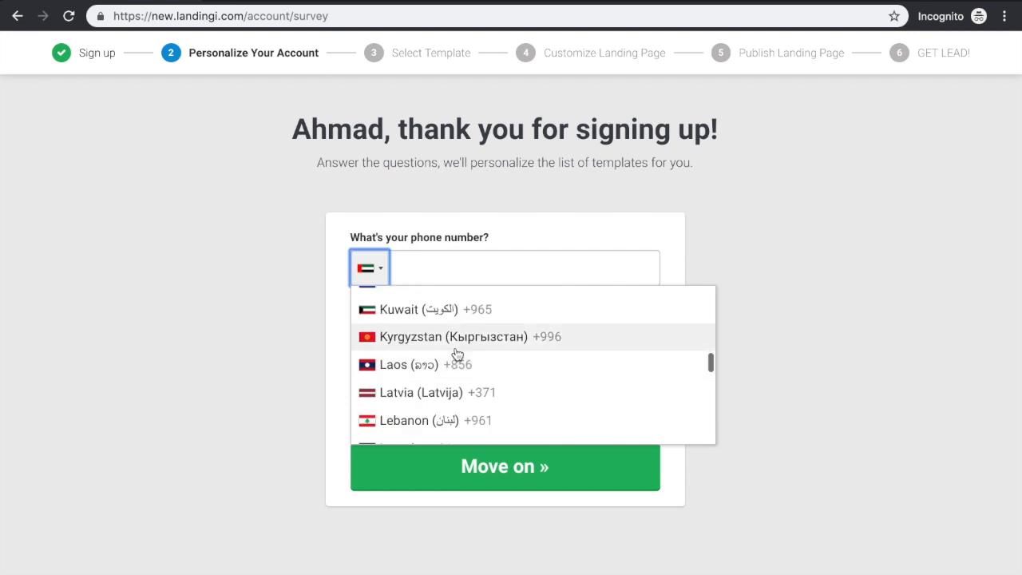
pyautogui.click(449, 420)
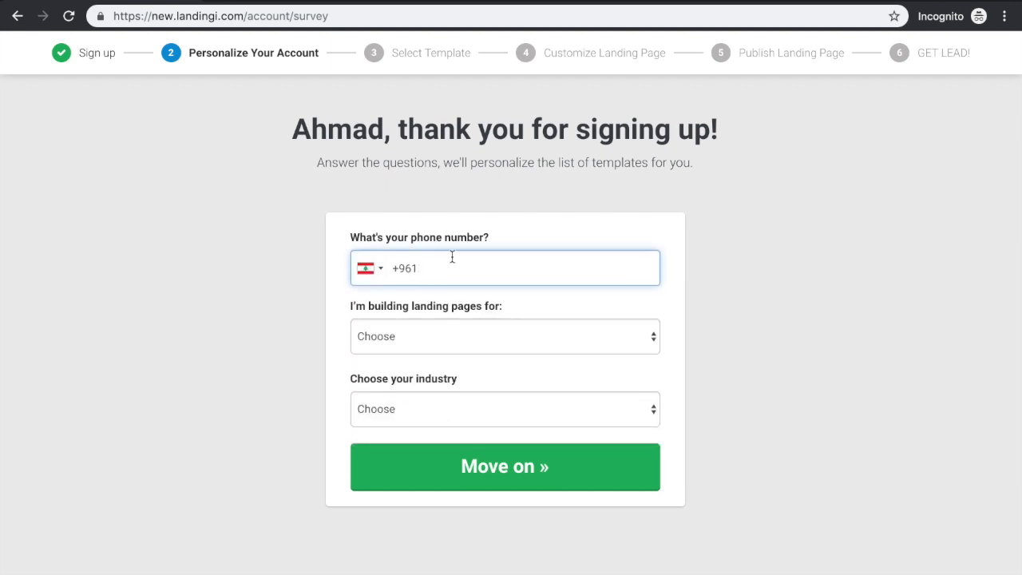
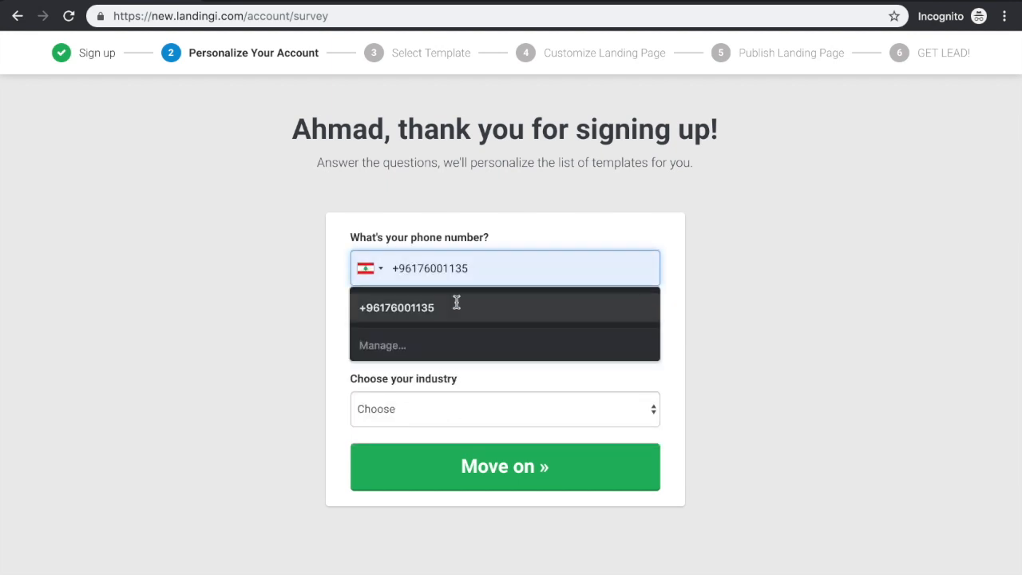
pyautogui.click(456, 308)
# Answer the survey with "my own business" and the industry "Software / Technology", and move on to template selection
pyautogui.click(453, 336)
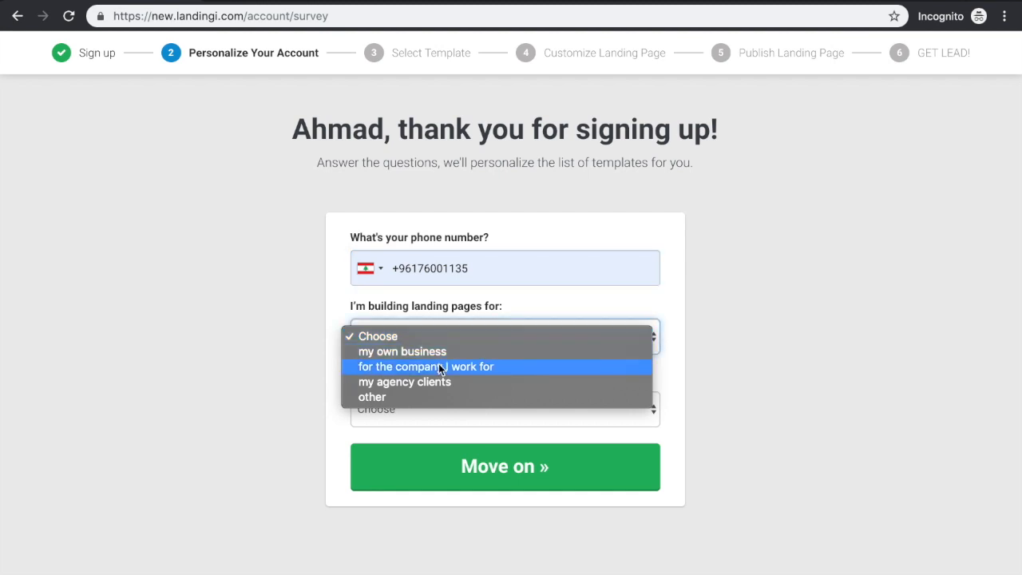
pyautogui.click(442, 351)
pyautogui.click(426, 407)
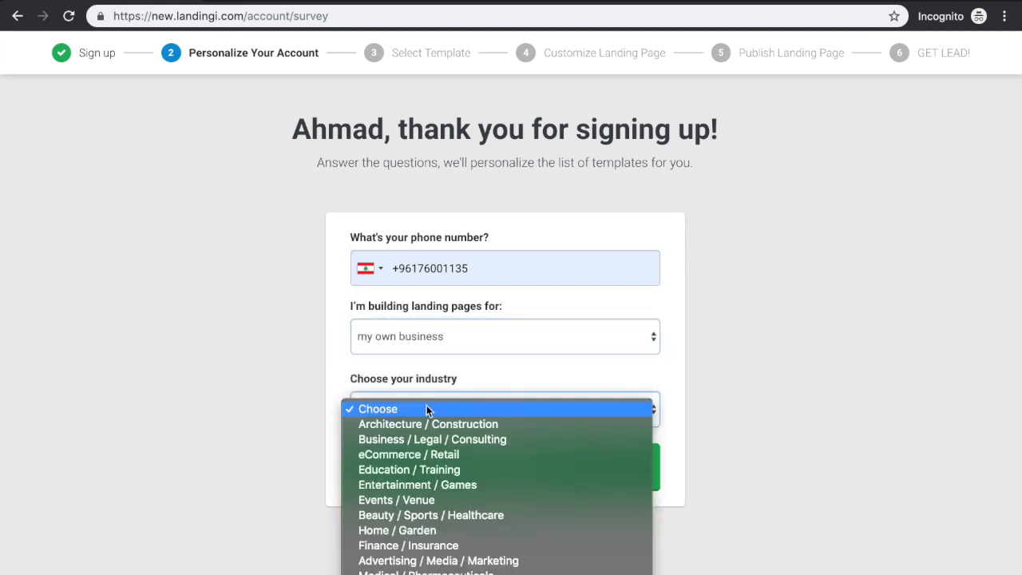
pyautogui.scroll(-3, 473, 473)
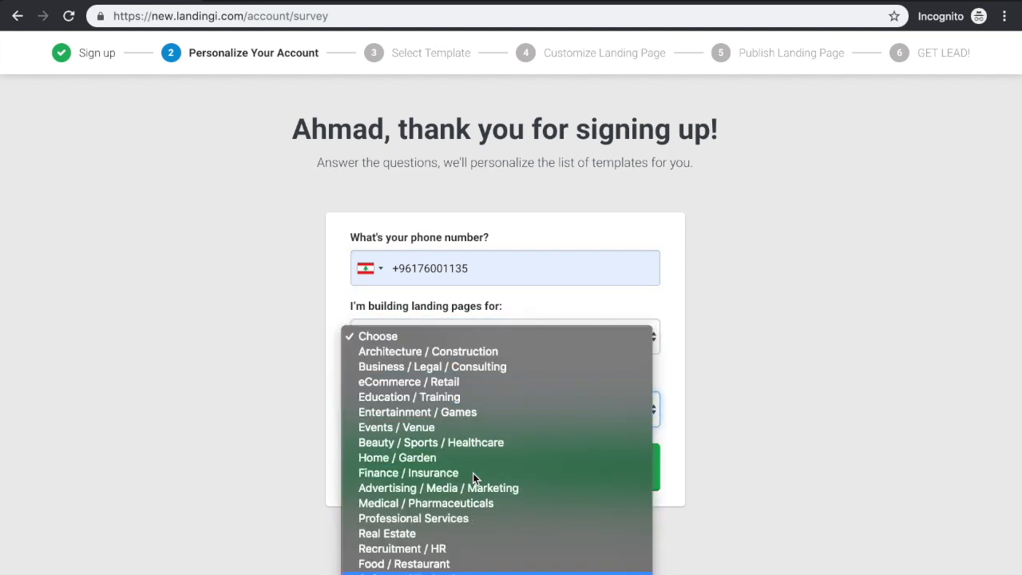
pyautogui.click(416, 572)
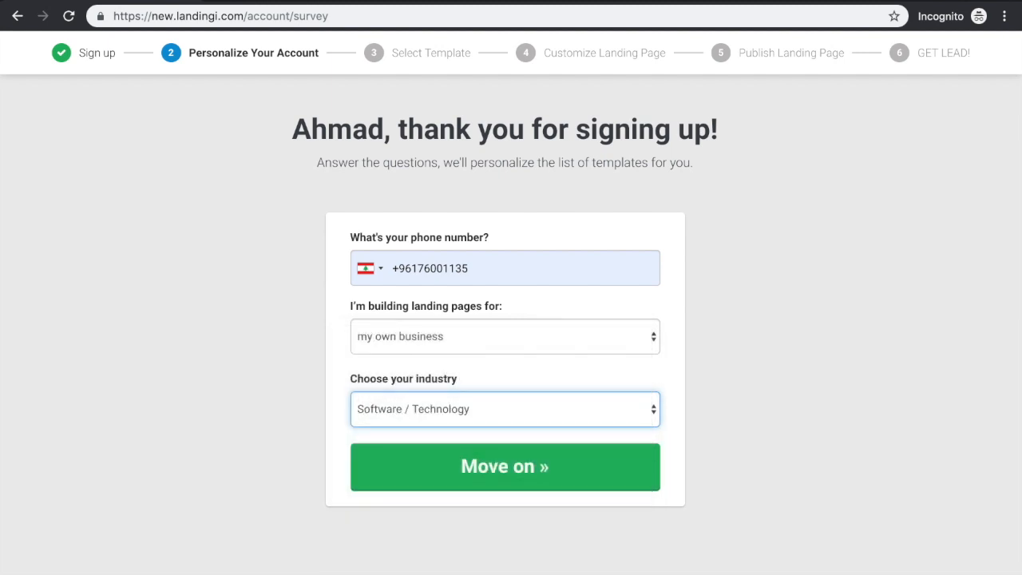
pyautogui.click(506, 484)
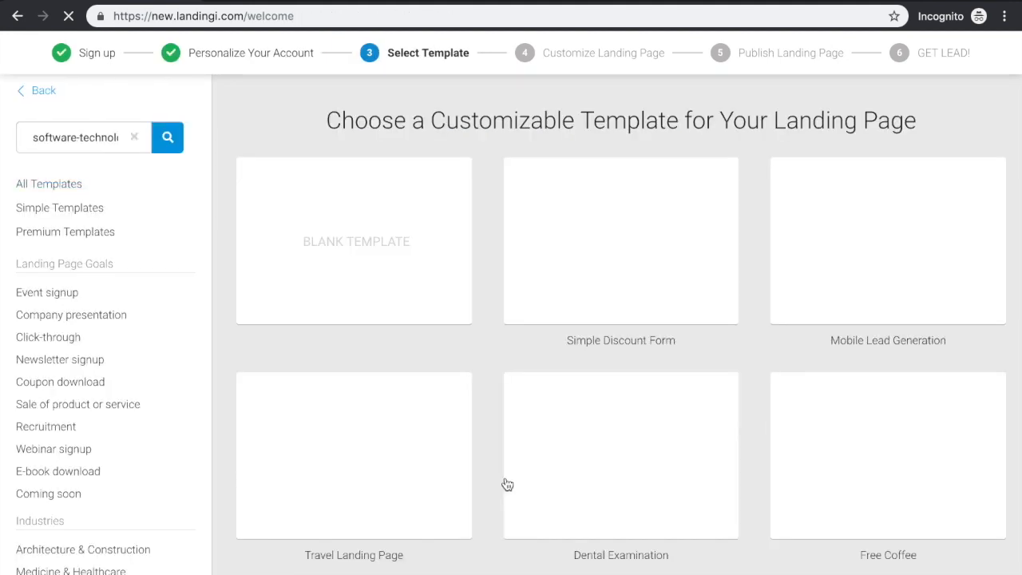
# Look through the software and technology templates and use the "Special Offer" template
pyautogui.moveTo(627, 245)
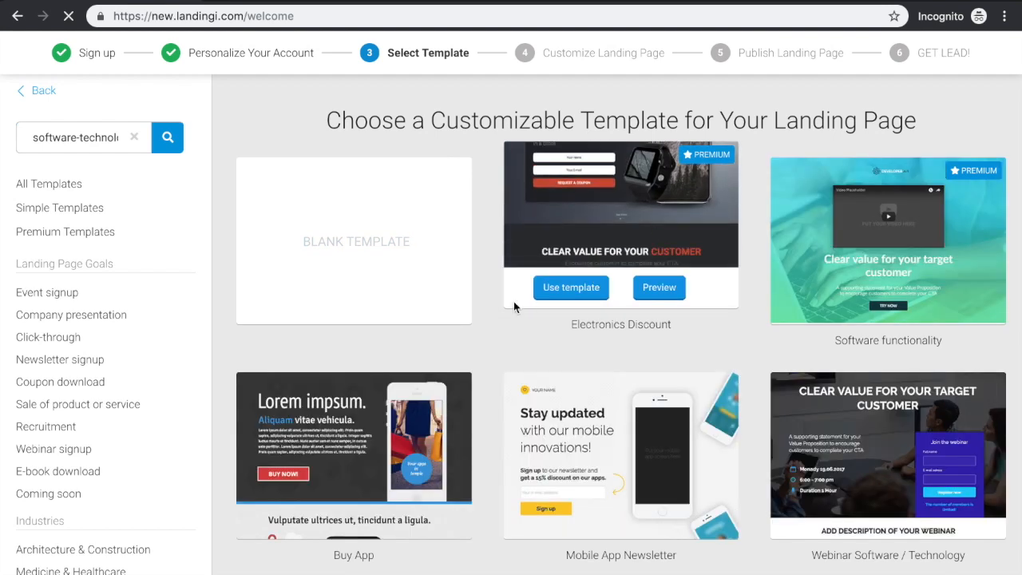
pyautogui.moveTo(493, 462)
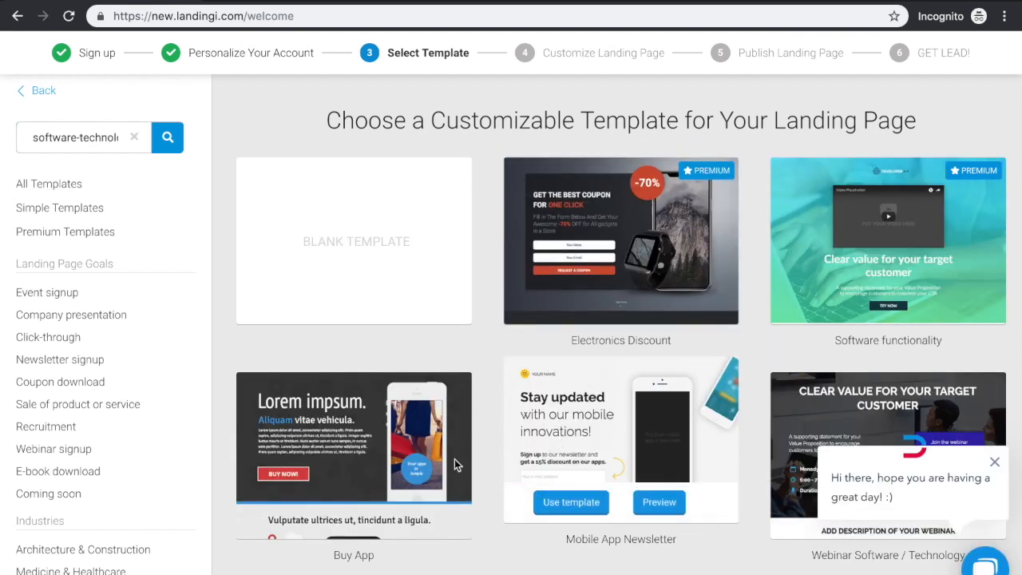
pyautogui.scroll(-3, 379, 389)
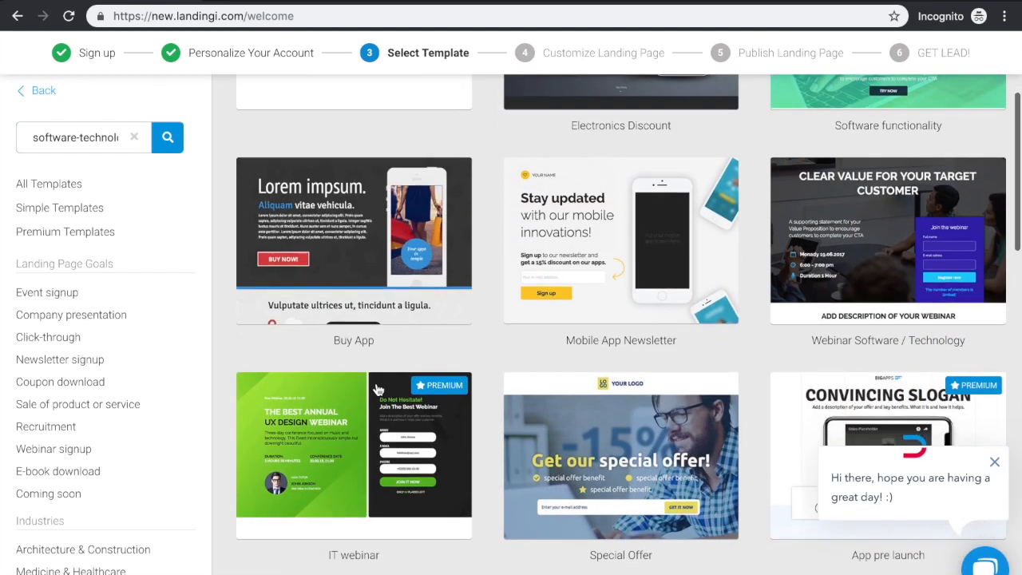
pyautogui.scroll(-1, 379, 389)
pyautogui.moveTo(624, 444)
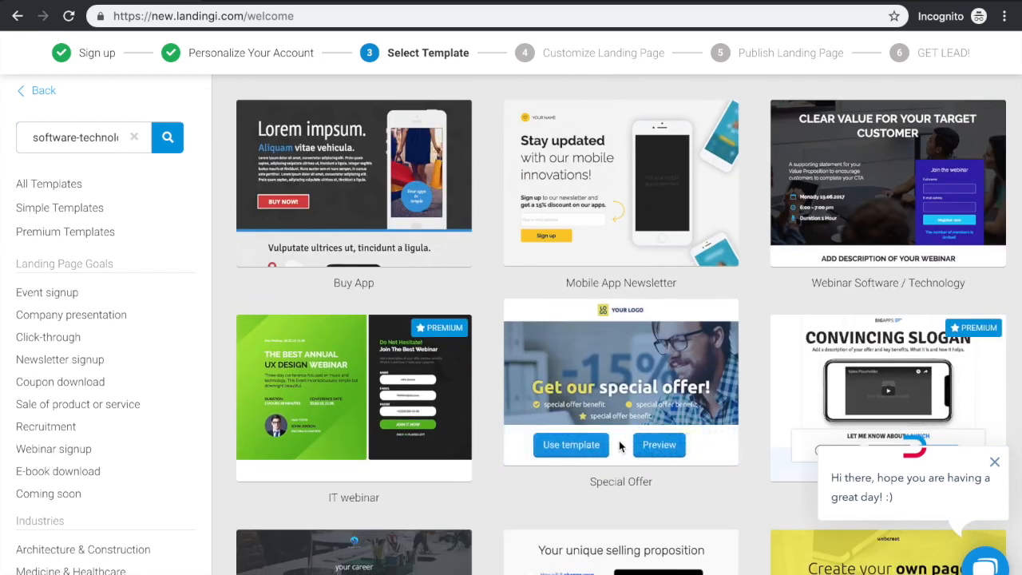
pyautogui.click(573, 445)
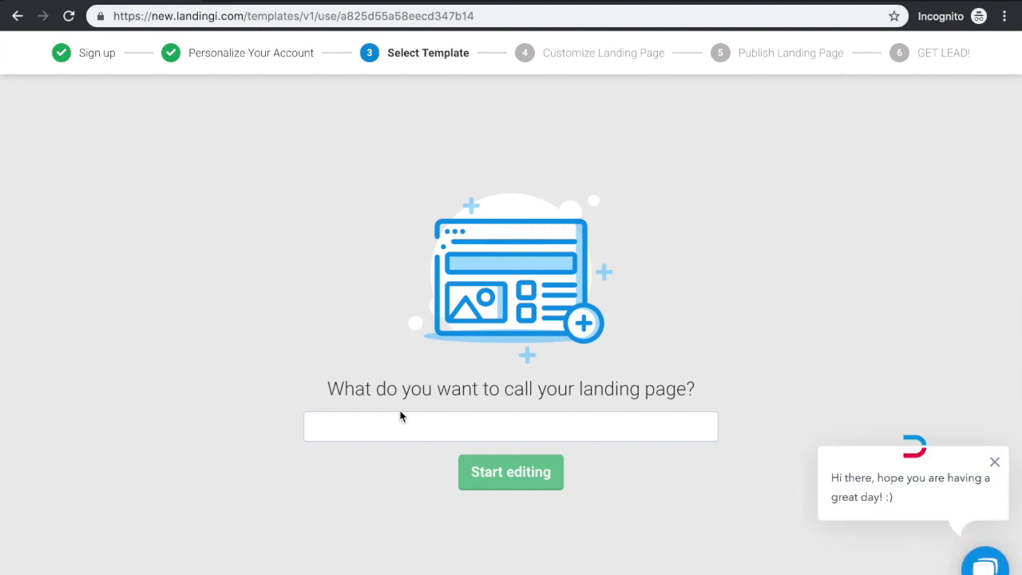
# Name the landing page "software" and start editing it
pyautogui.click(395, 429)
pyautogui.write('software')
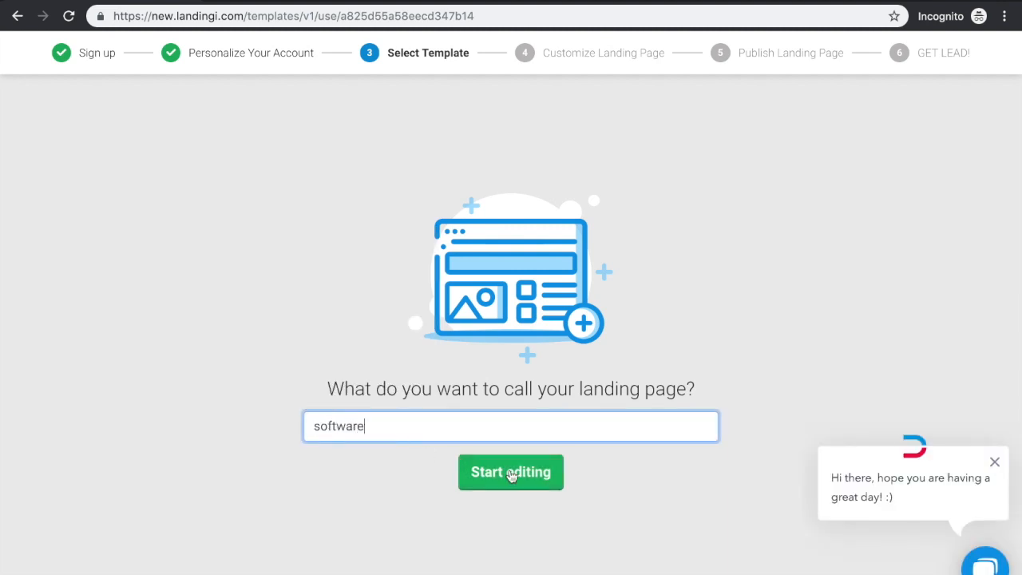
pyautogui.click(511, 473)
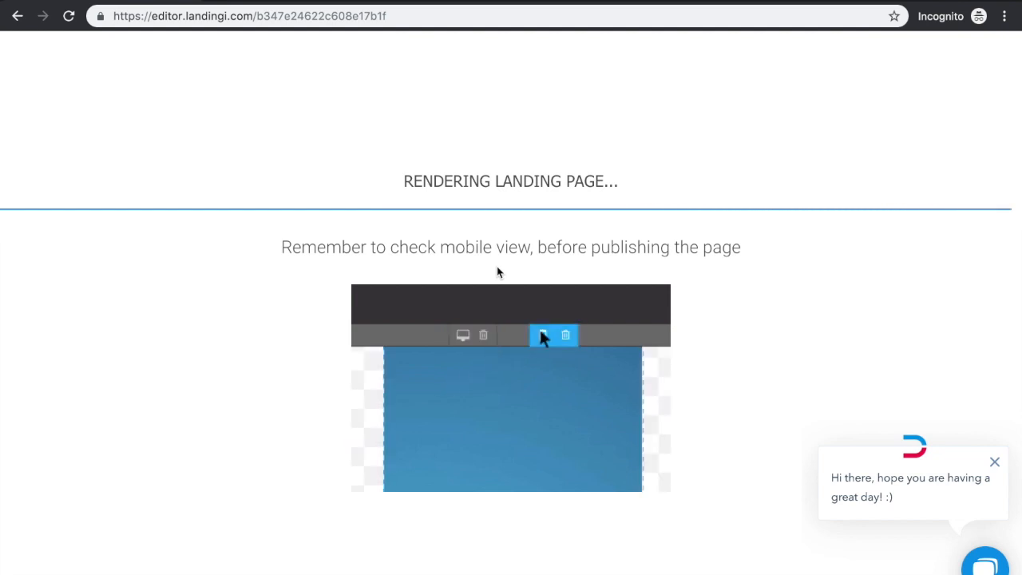
# Replace the "Get our special offer!" headline with "test test" and publish the landing page
pyautogui.scroll(-2, 497, 273)
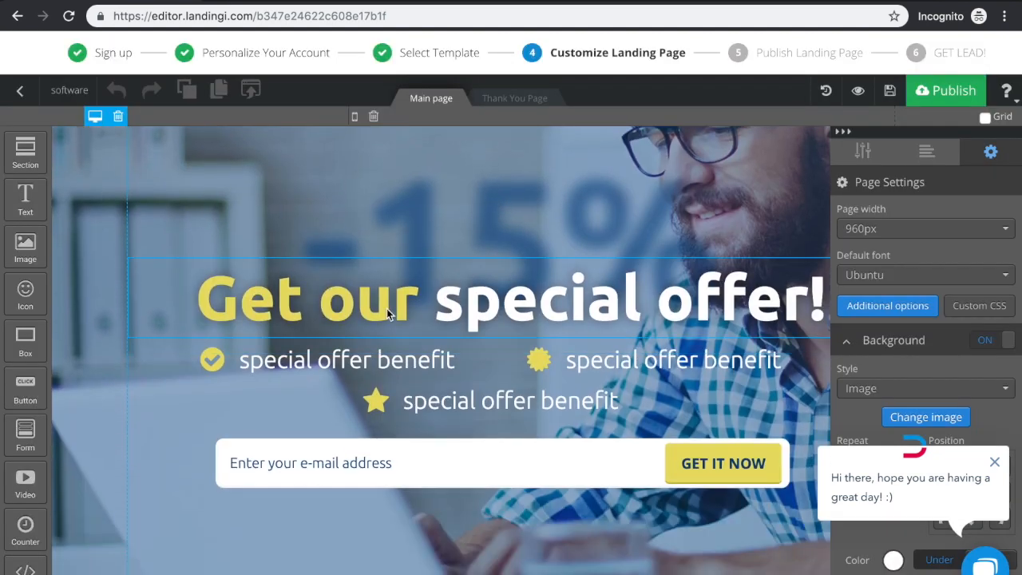
pyautogui.click(385, 309)
pyautogui.click(386, 309)
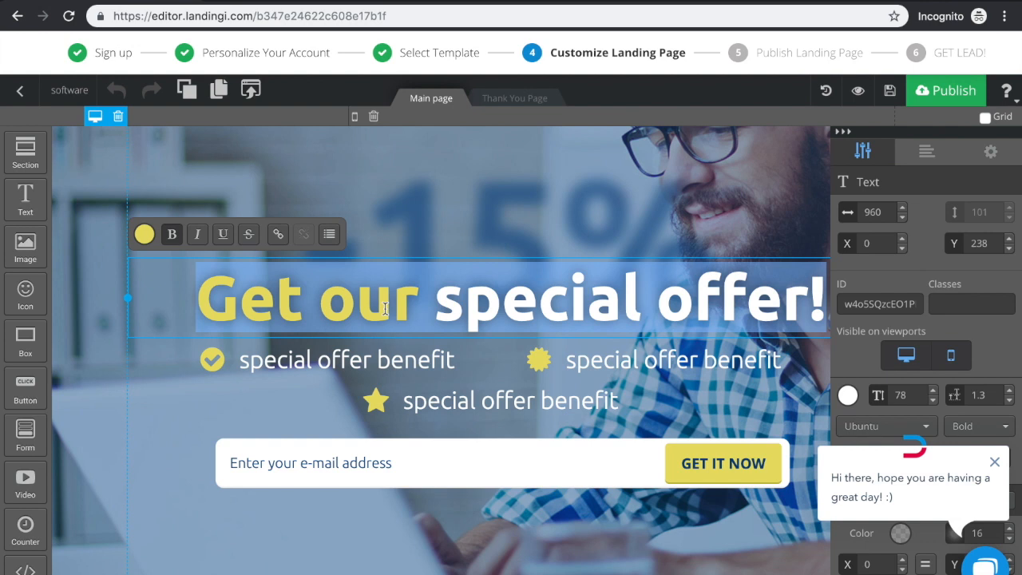
pyautogui.write('test test')
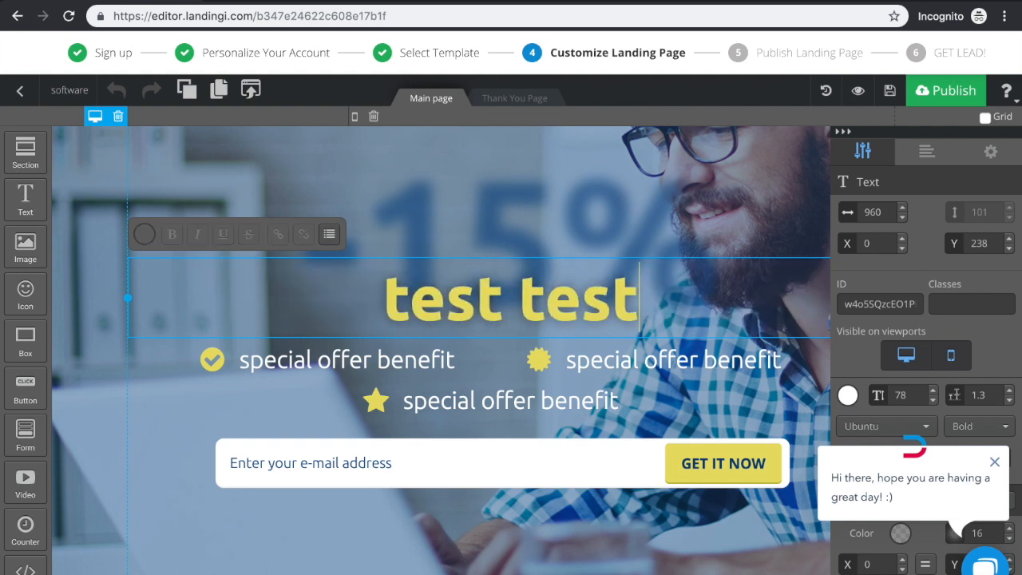
pyautogui.click(456, 450)
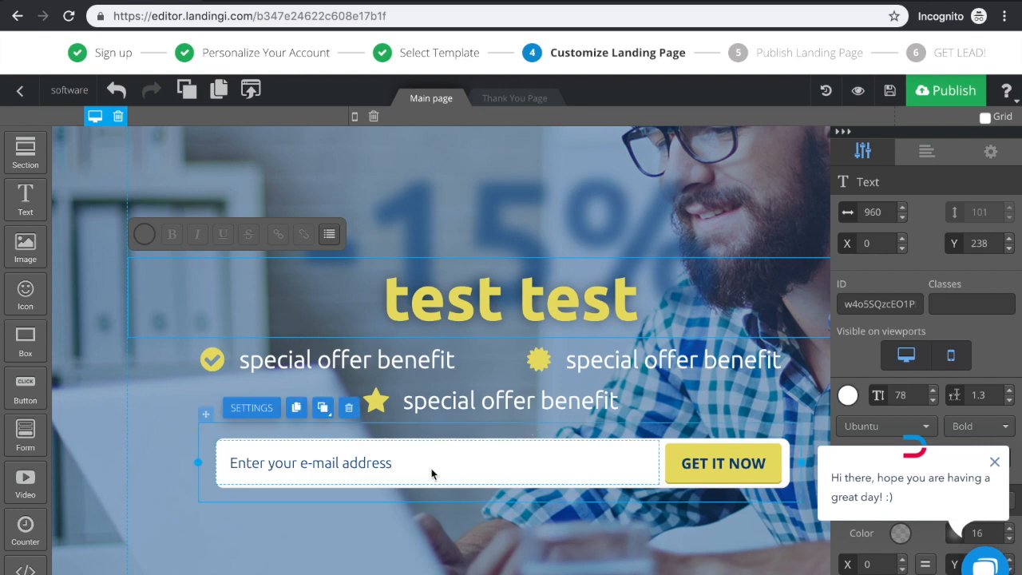
pyautogui.click(957, 97)
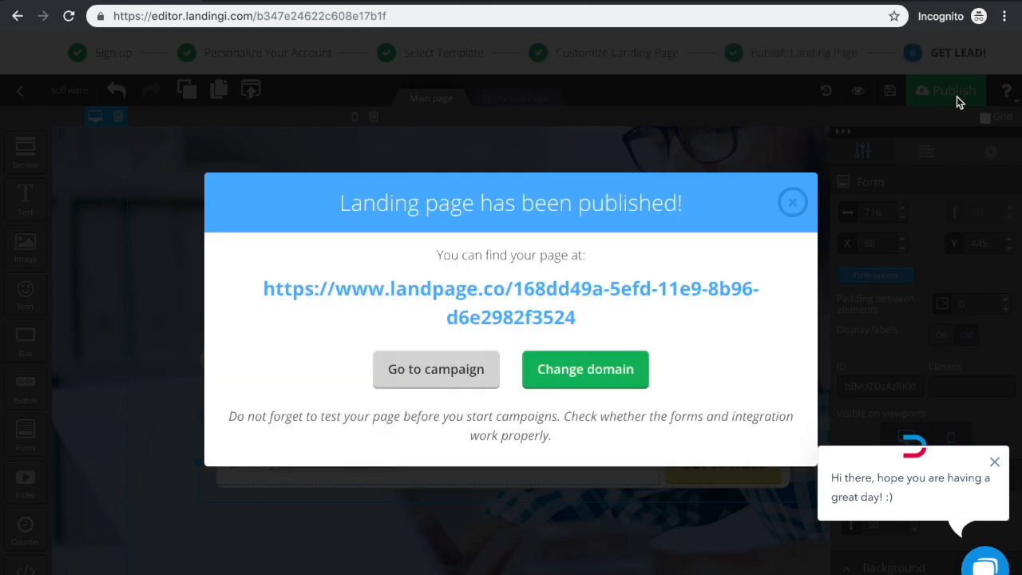
pyautogui.click(583, 369)
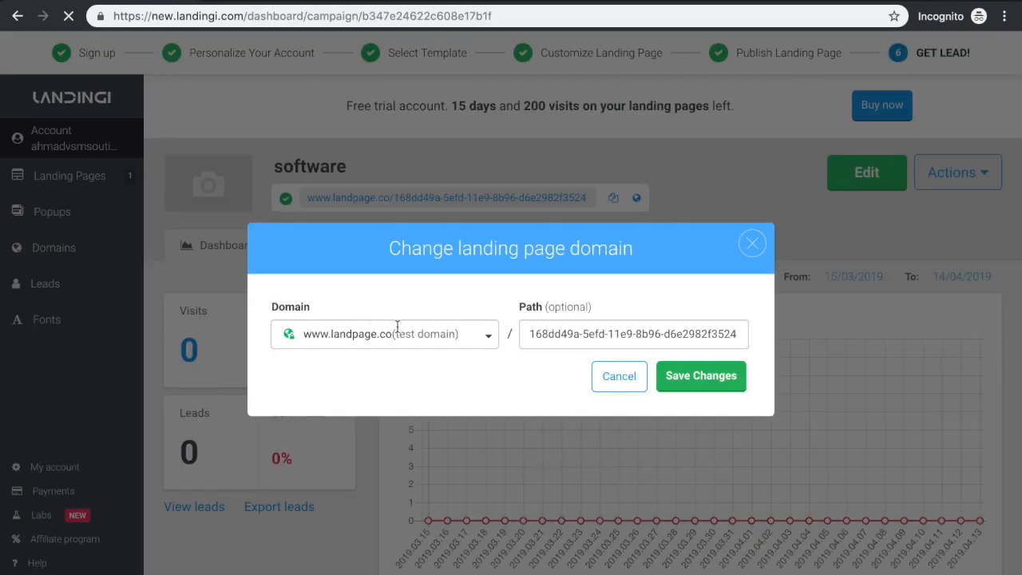
pyautogui.tripleClick(544, 334)
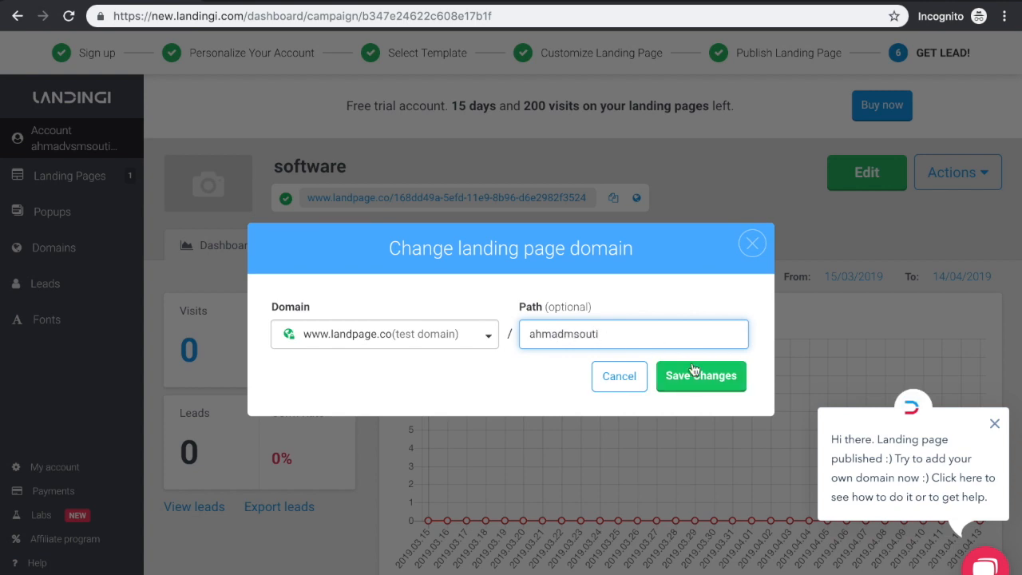
pyautogui.hotkey('ctrl', 'a')
pyautogui.click(695, 376)
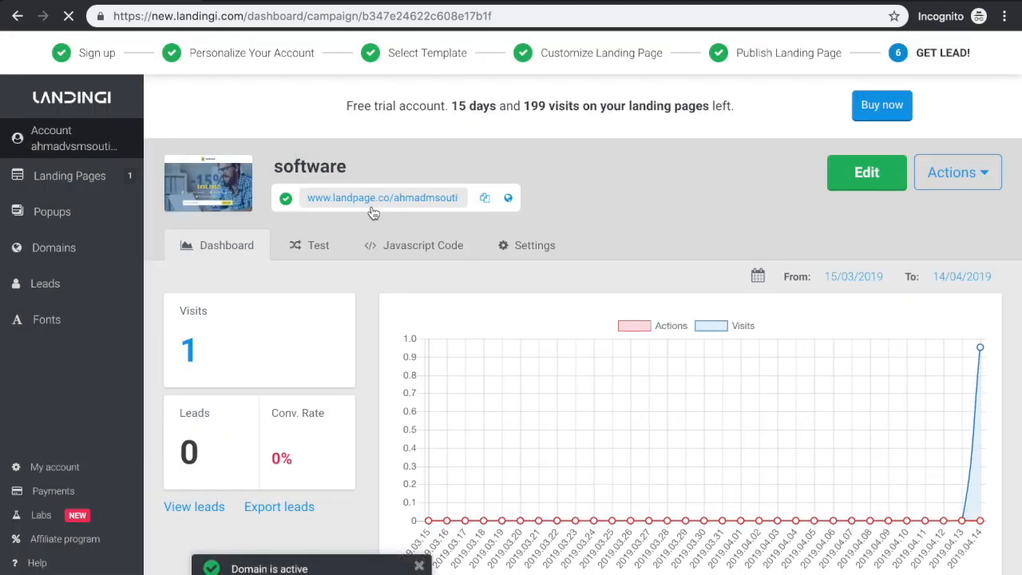
# Open the published landing page from its new address in a separate tab and review its headline and e-mail form
pyautogui.rightClick(372, 202)
pyautogui.hotkey('ctrl', 'c')
pyautogui.click(393, 211)
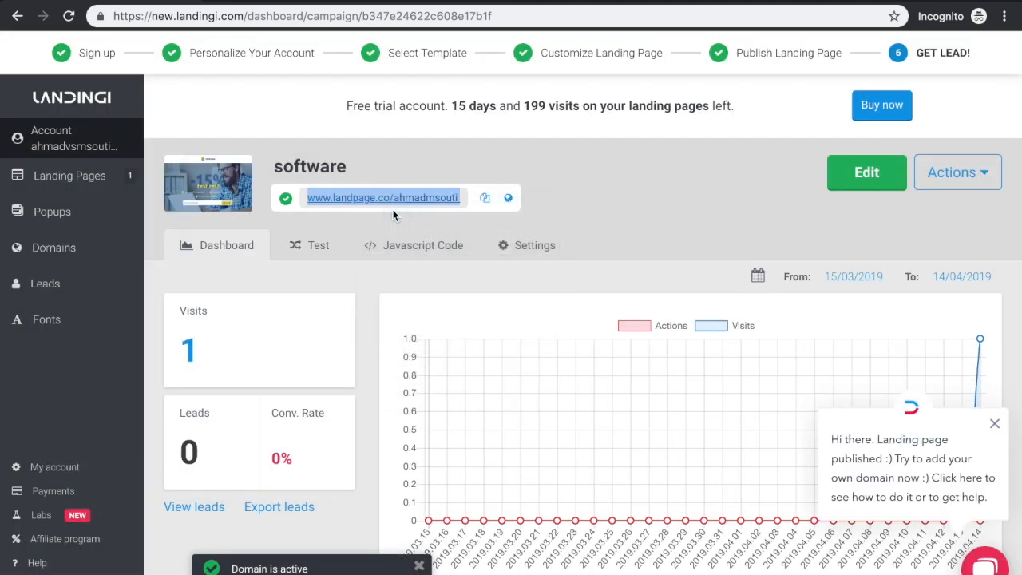
pyautogui.hotkey('ctrl', 'Tab')
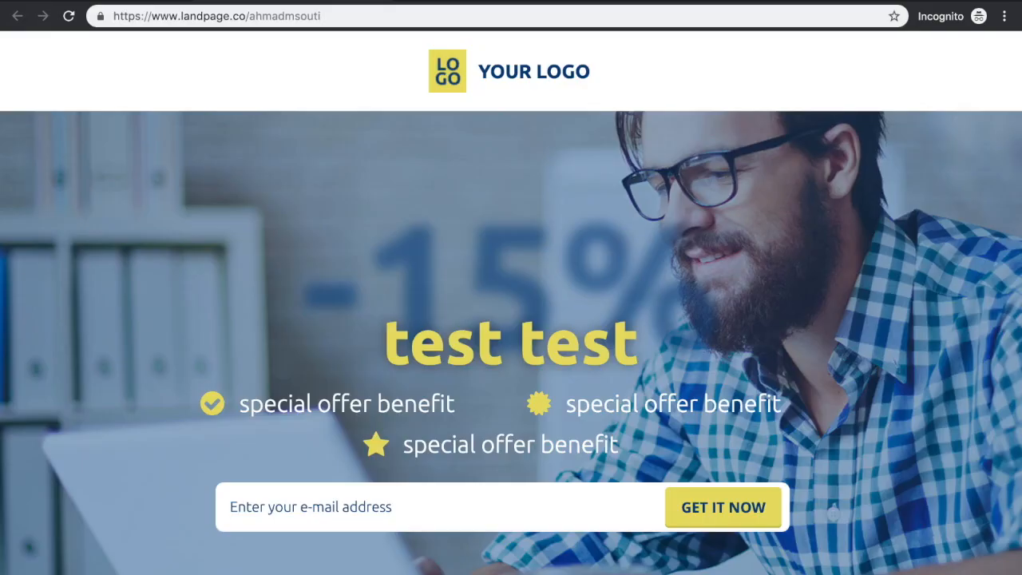
pyautogui.scroll(-3, 509, 390)
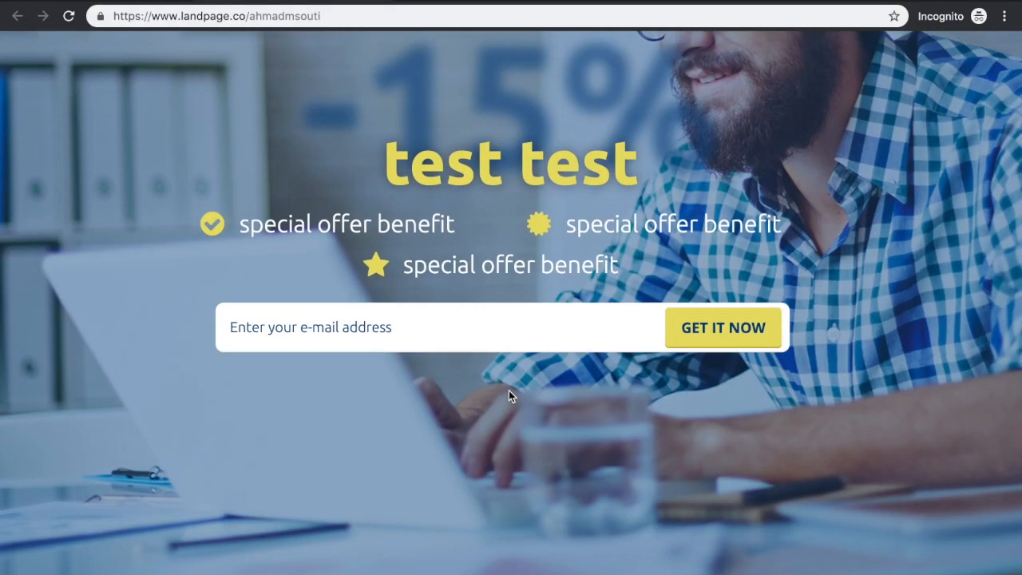
pyautogui.scroll(3, 509, 391)
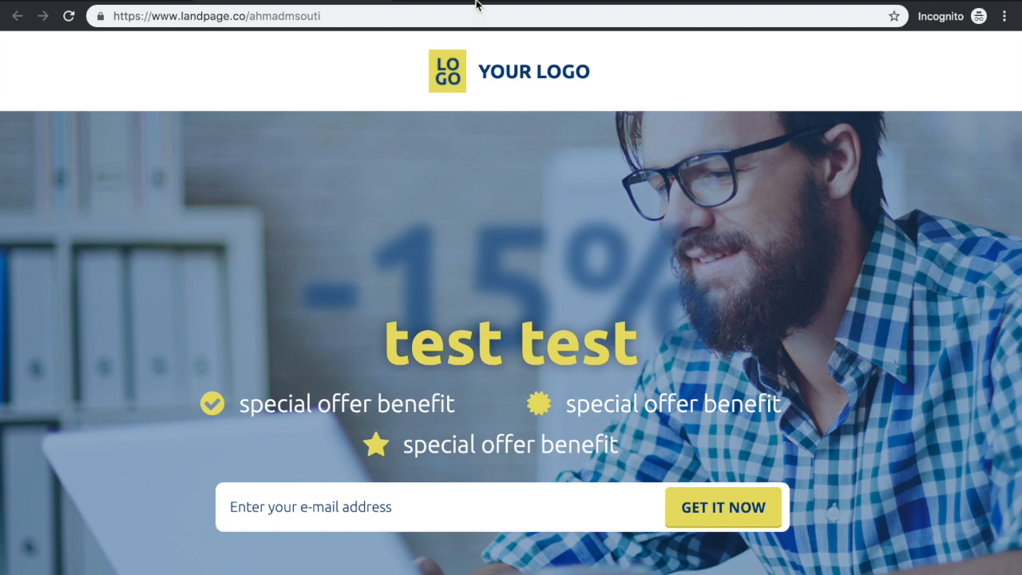
# Search Google for "google analytics" in a new tab and open the Google Analytics site from the results
pyautogui.press('super+t')
pyautogui.write('go')
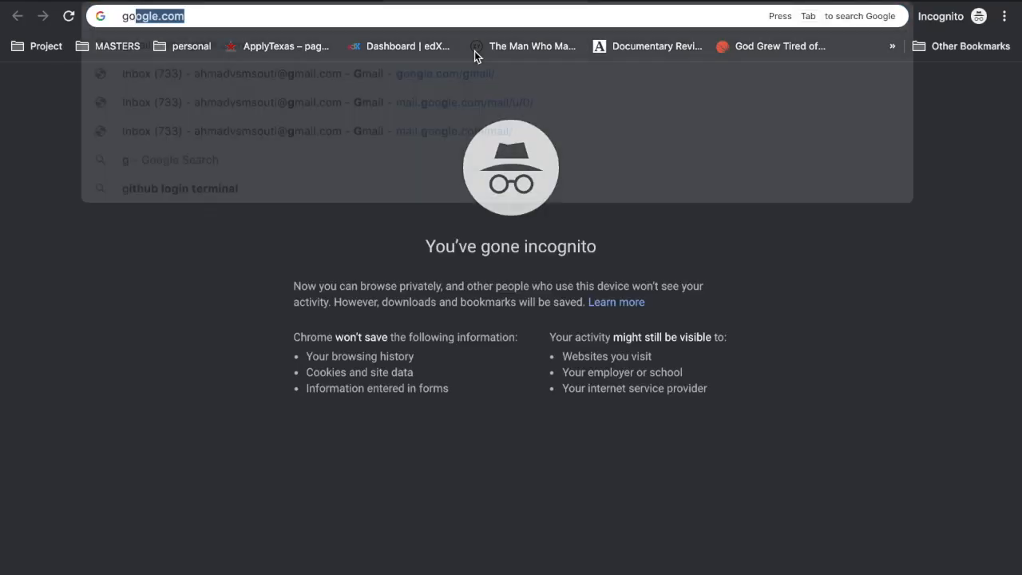
pyautogui.write('ogle analytics')
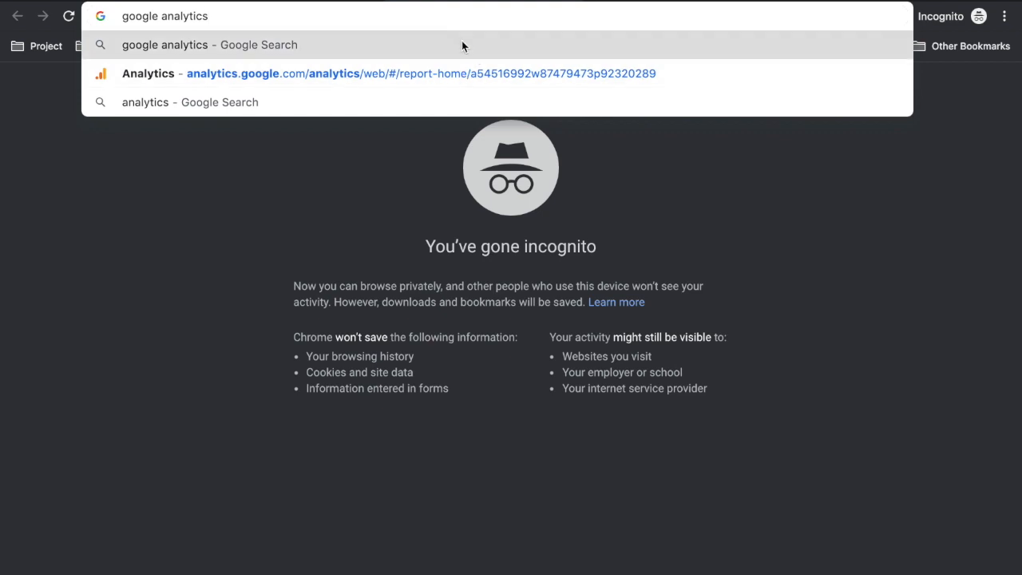
pyautogui.click(461, 44)
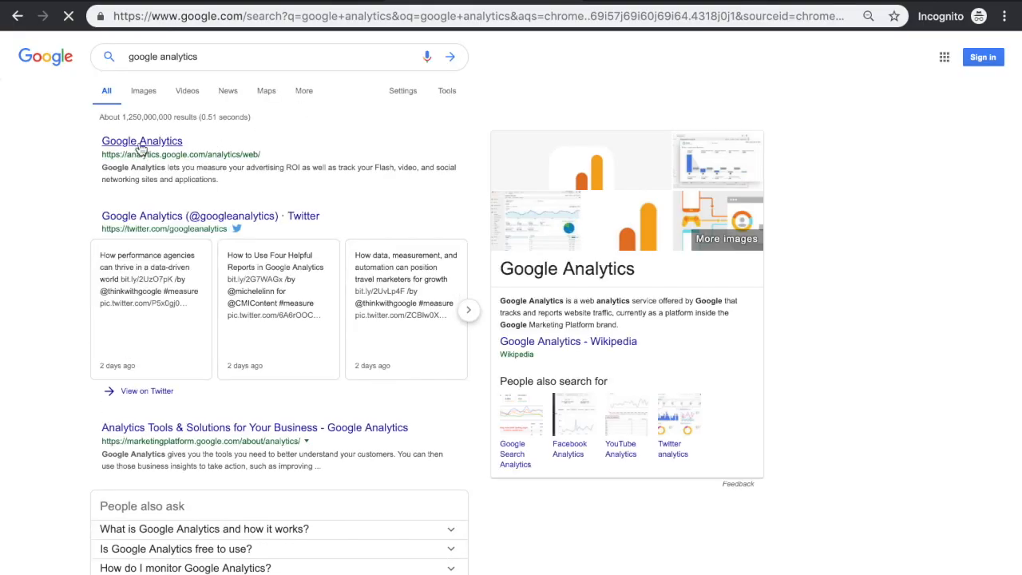
pyautogui.scroll(5, 142, 148)
pyautogui.click(142, 148)
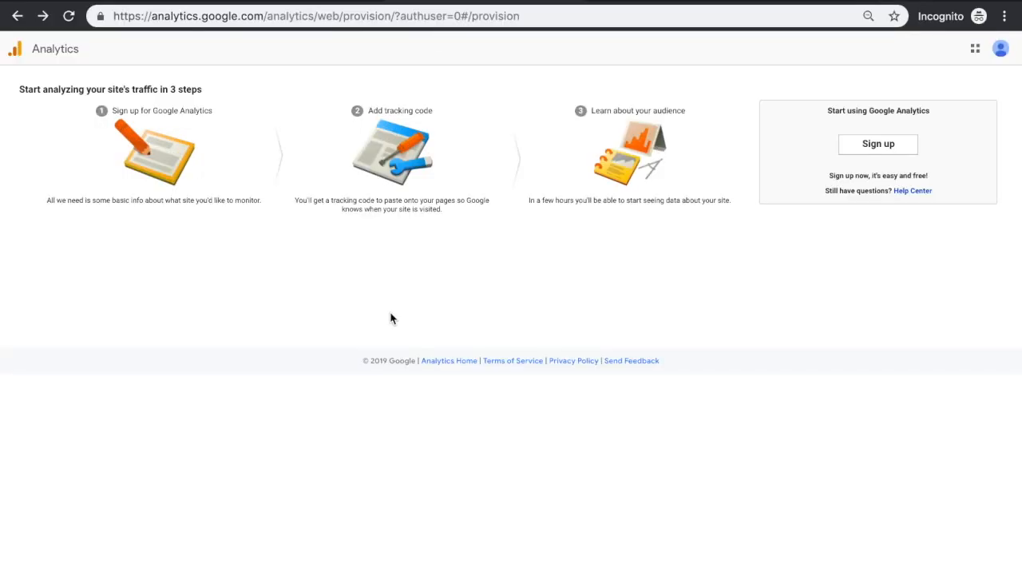
# Sign up for a new Analytics account and enter the owner's full name as both the account name and the website name
pyautogui.click(895, 151)
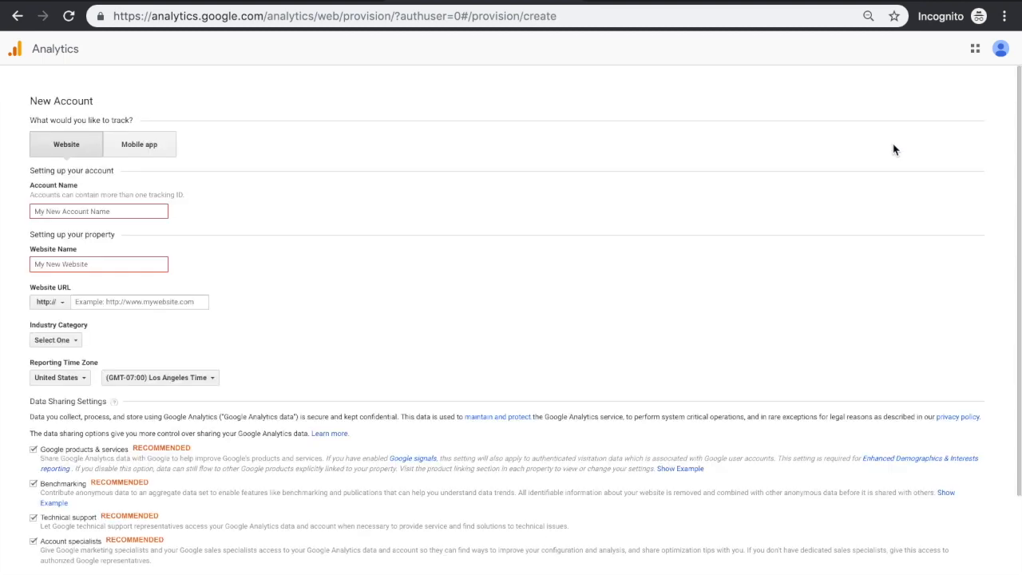
pyautogui.click(80, 211)
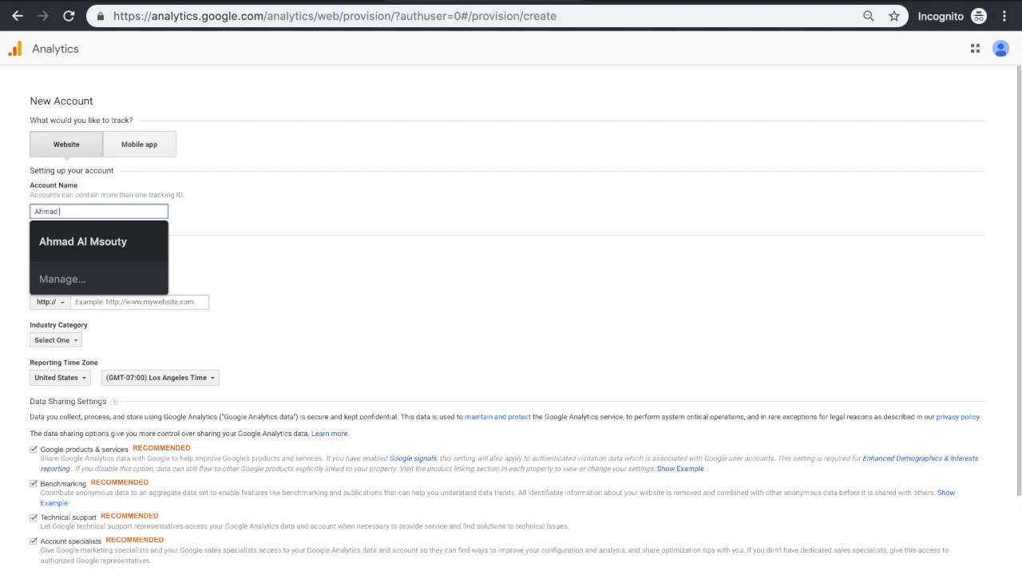
pyautogui.press('Tab')
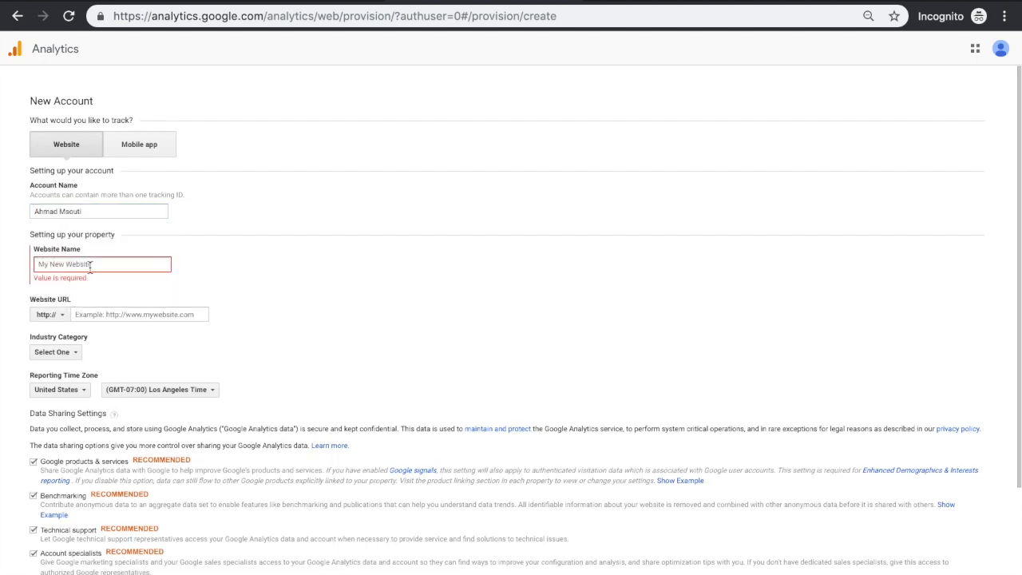
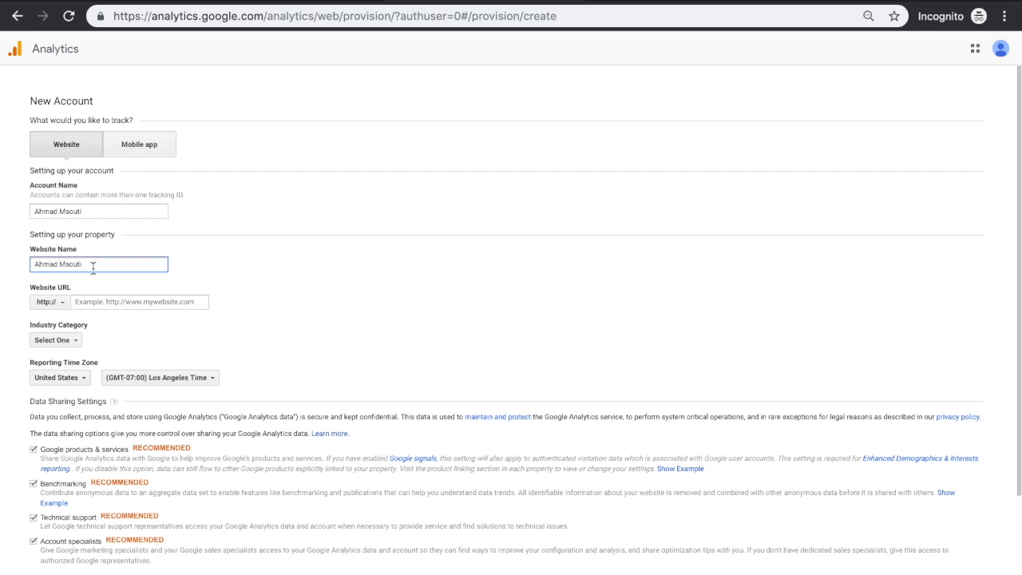
pyautogui.click(133, 305)
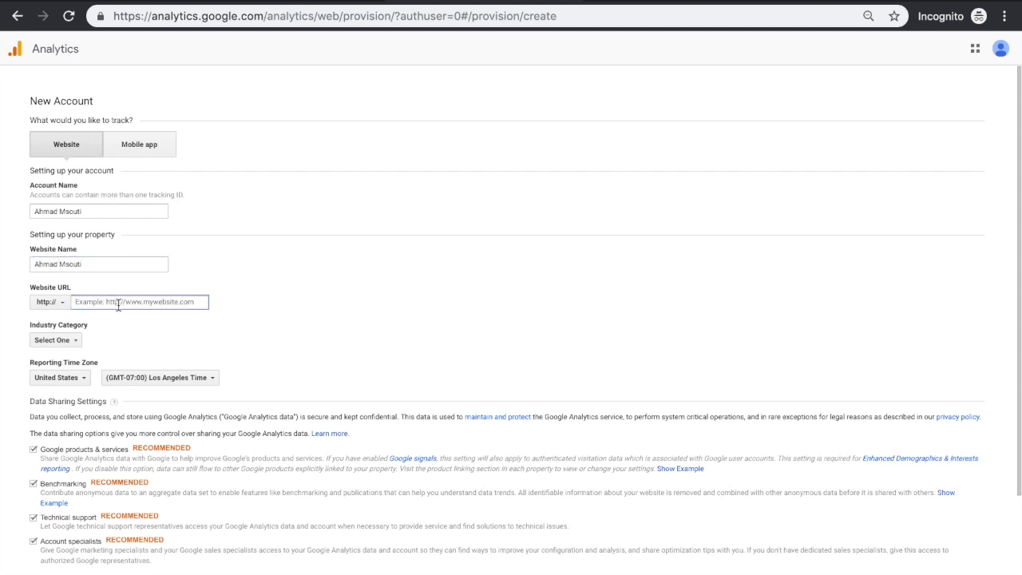
pyautogui.click(46, 302)
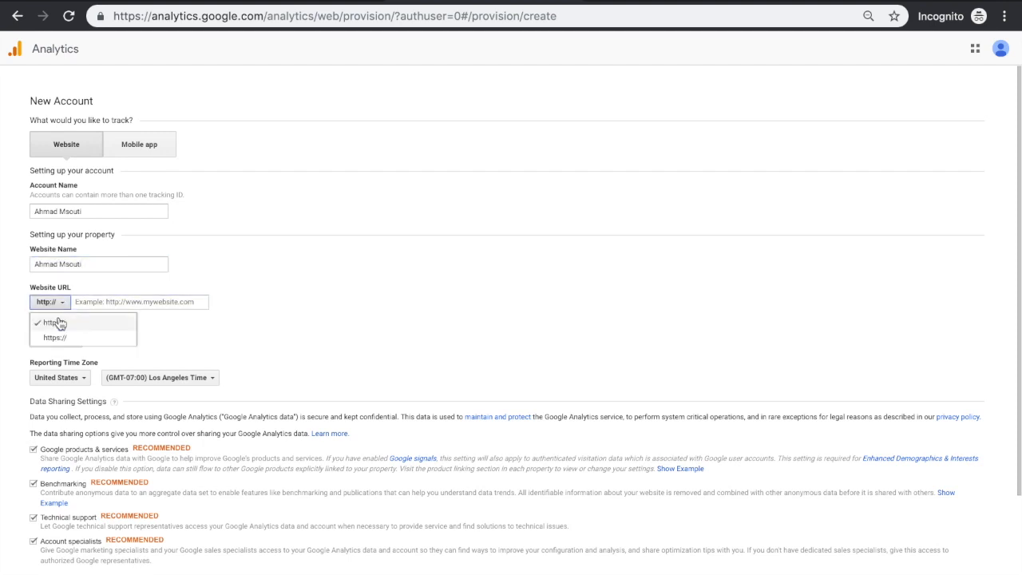
pyautogui.click(104, 302)
pyautogui.hotkey('ctrl', 'v')
pyautogui.moveTo(97, 303); pyautogui.dragTo(74, 302)
pyautogui.press('BackSpace')
pyautogui.press('BackSpace')
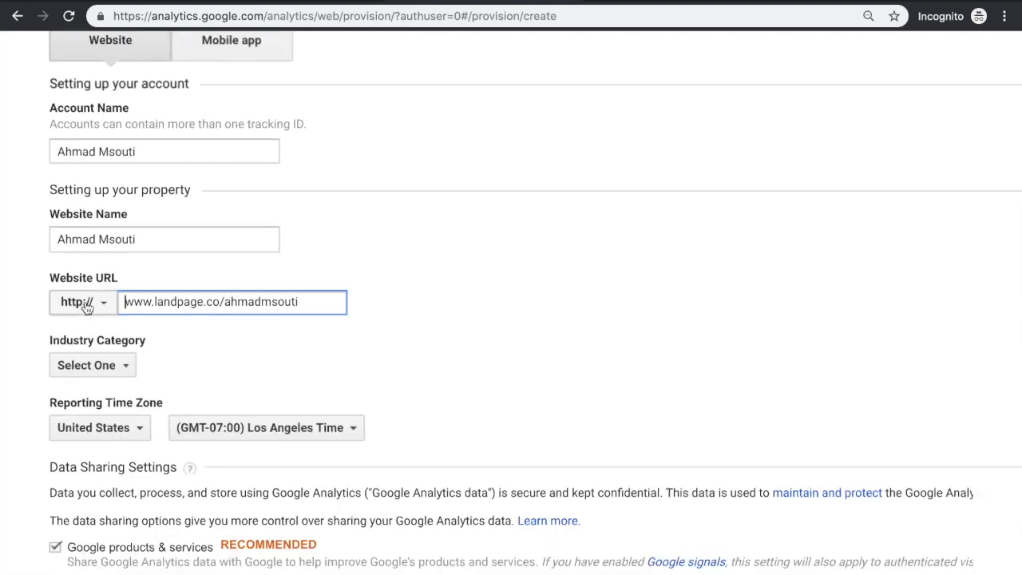
# Set the industry category to Computers and Electronics and the reporting time zone country to Lebanon
pyautogui.click(103, 370)
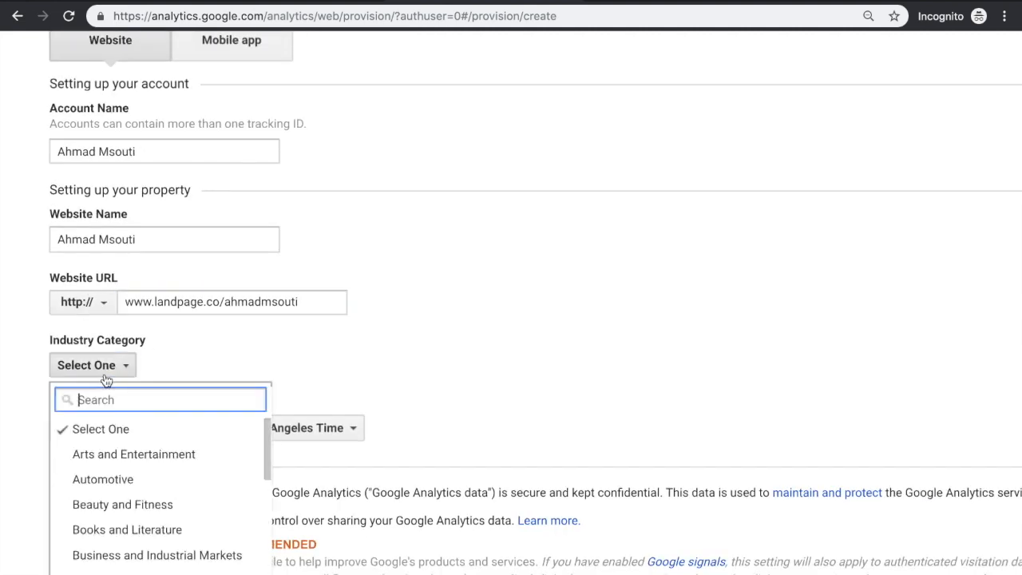
pyautogui.click(111, 572)
pyautogui.click(102, 428)
pyautogui.write('lebanon')
pyautogui.click(124, 489)
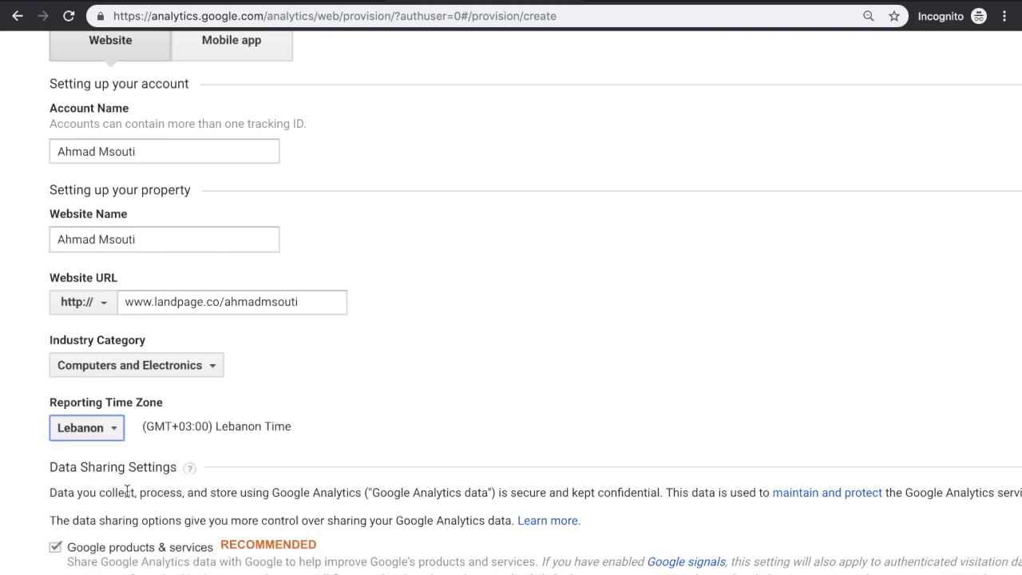
# Request the tracking ID, accept the service agreement with both data processing and data protection terms, and decline the mobile app offer
pyautogui.scroll(-2, 223, 444)
pyautogui.scroll(-2, 213, 480)
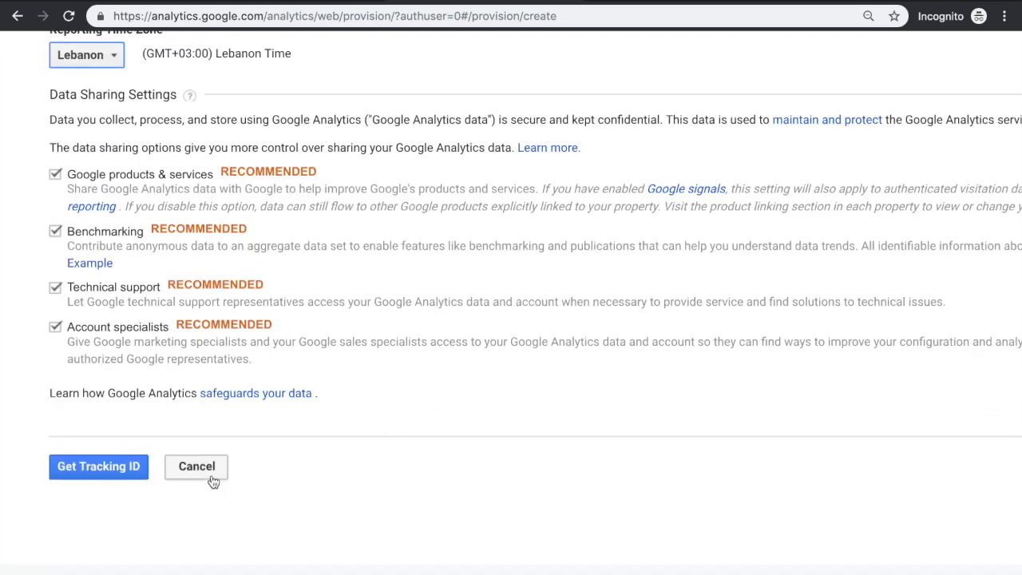
pyautogui.hotkey('ctrl', '-')
pyautogui.hotkey('ctrl', '-')
pyautogui.hotkey('ctrl', '-')
pyautogui.hotkey('ctrl', '-')
pyautogui.click(58, 524)
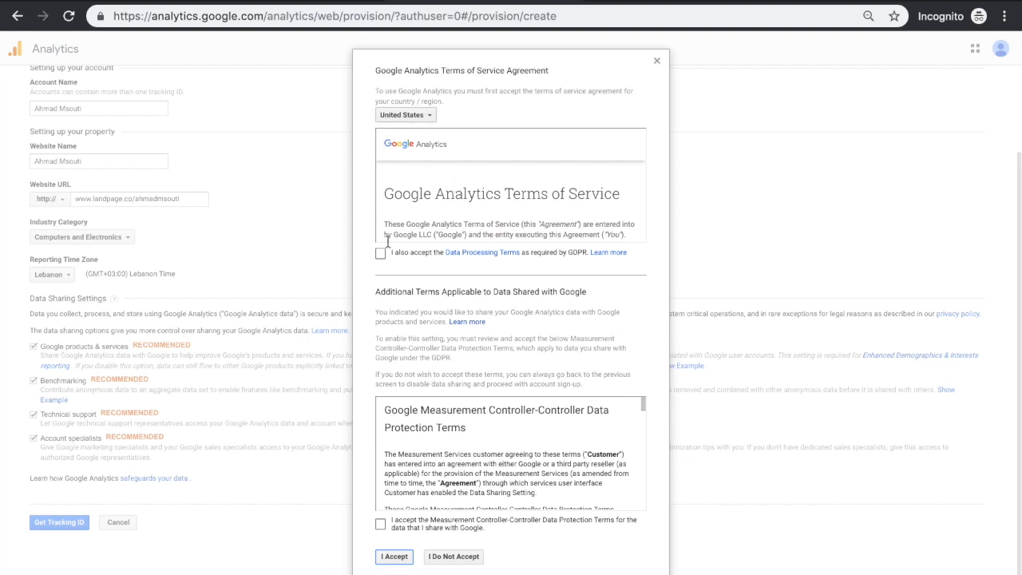
pyautogui.click(381, 253)
pyautogui.click(381, 524)
pyautogui.click(393, 556)
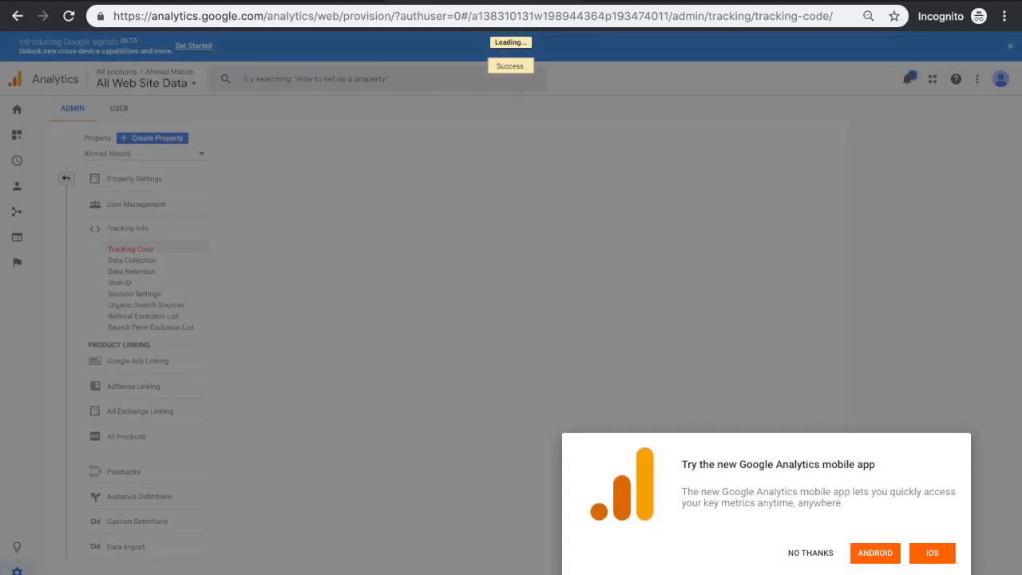
pyautogui.click(810, 553)
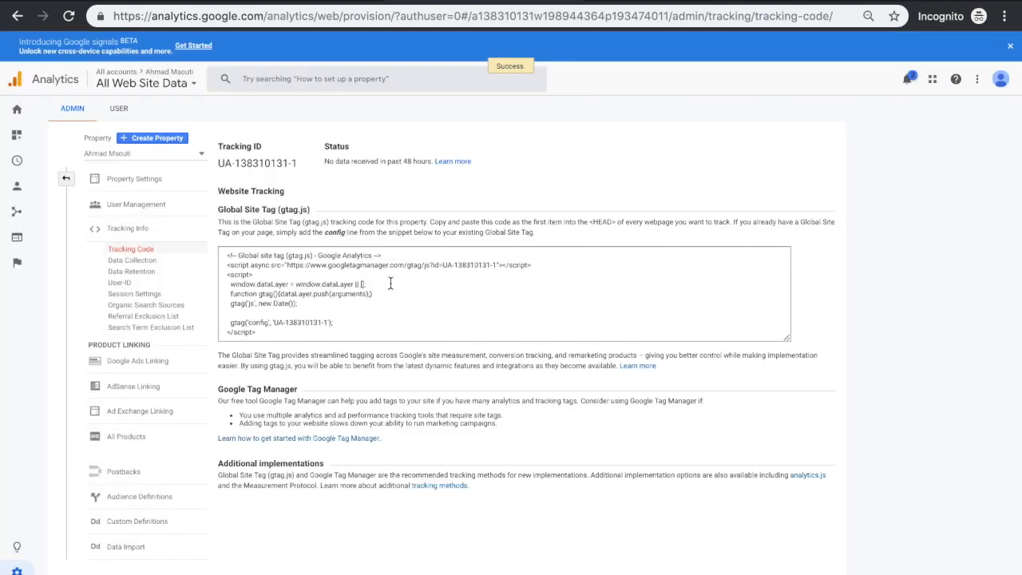
# Look over the Global Site Tag snippet and view the Analytics Home overview, dismissing the search tip
pyautogui.click(391, 284)
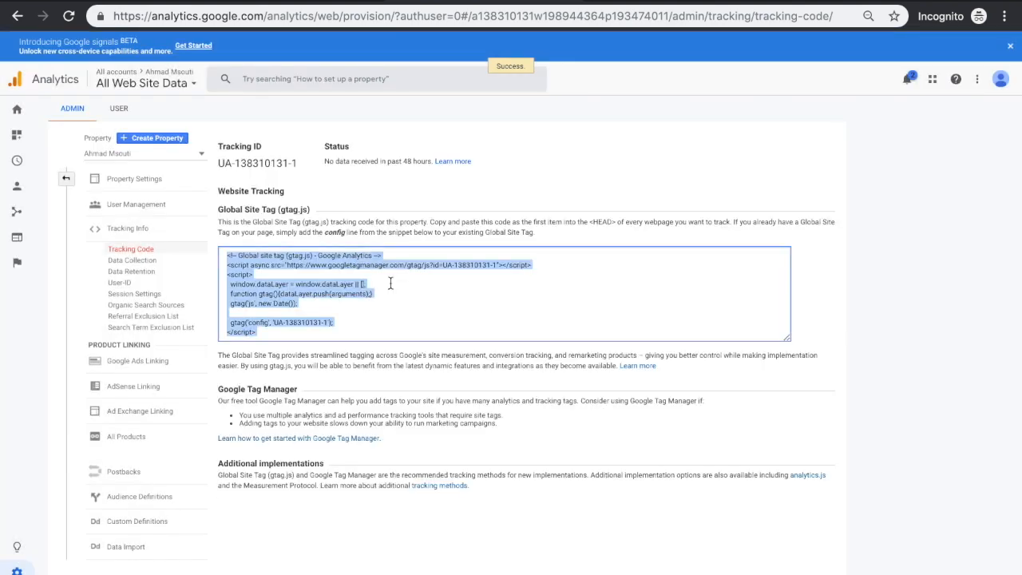
pyautogui.click(359, 252)
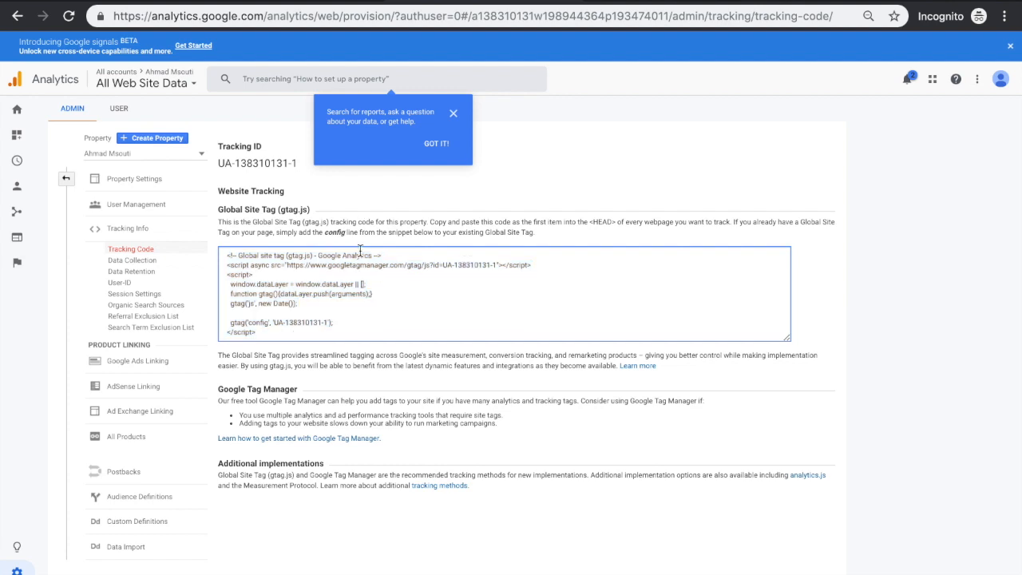
pyautogui.click(18, 112)
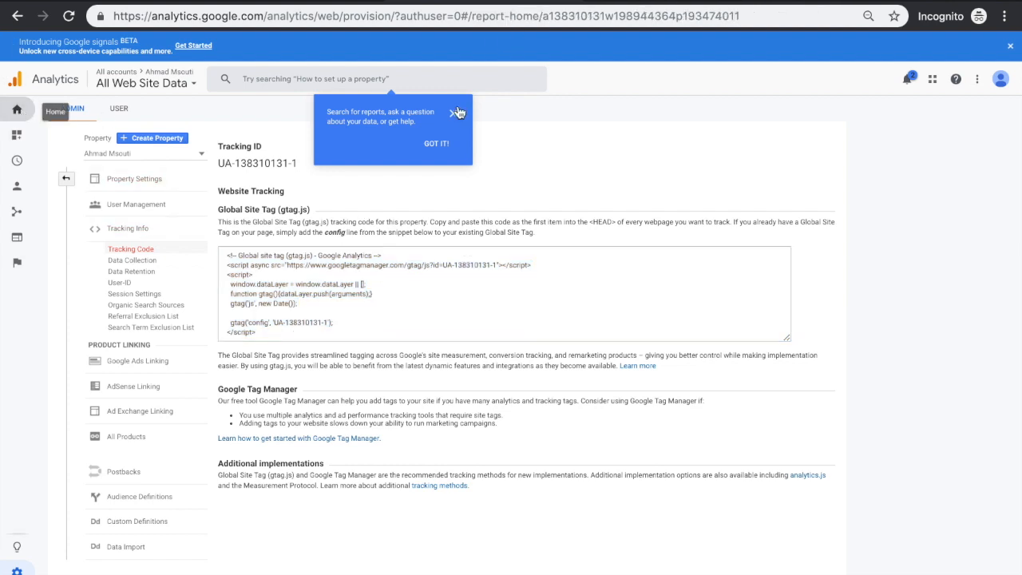
pyautogui.click(453, 117)
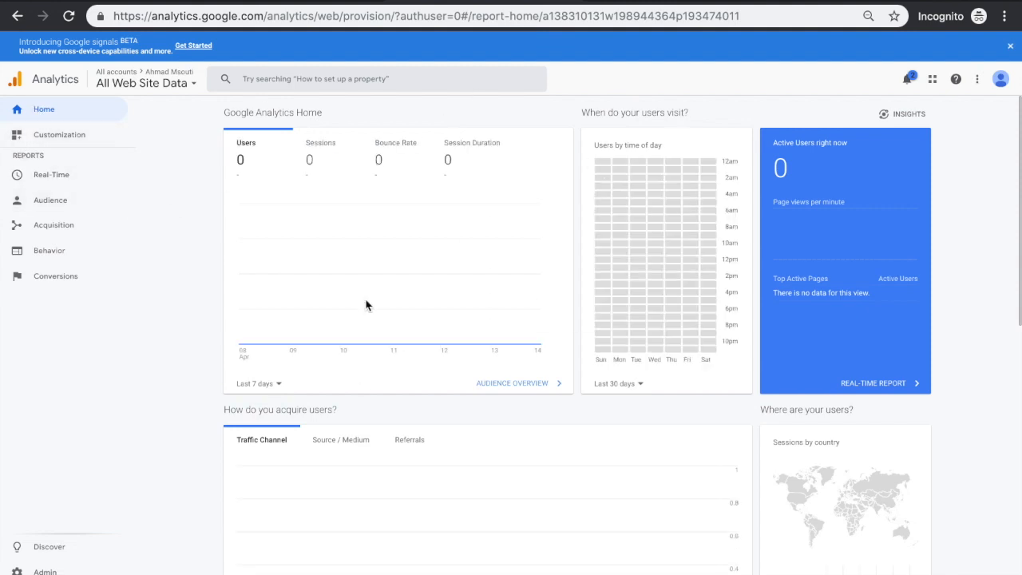
# Open the property's tracking code in the admin settings and copy the entire Global Site Tag snippet
pyautogui.click(45, 572)
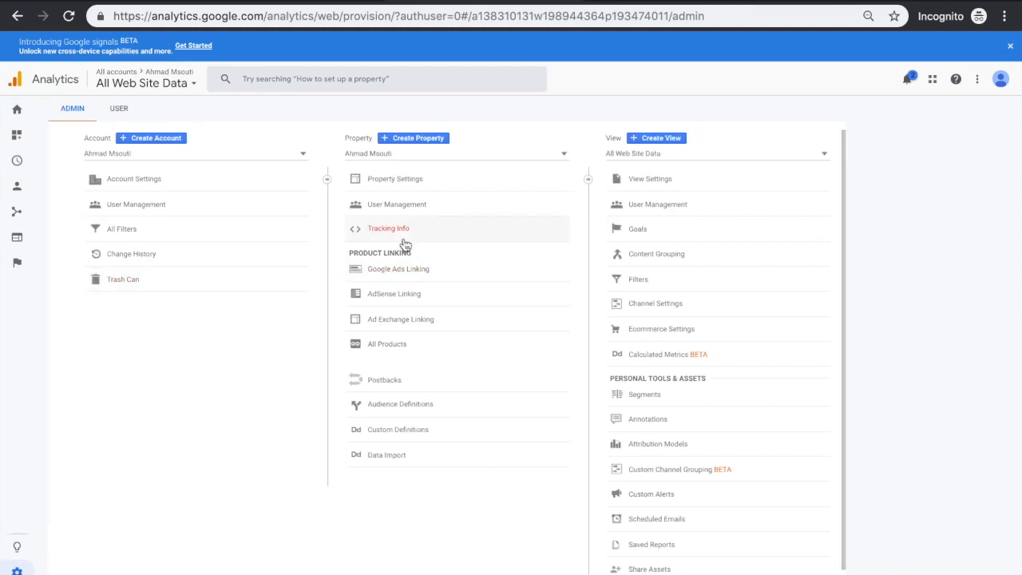
pyautogui.click(403, 239)
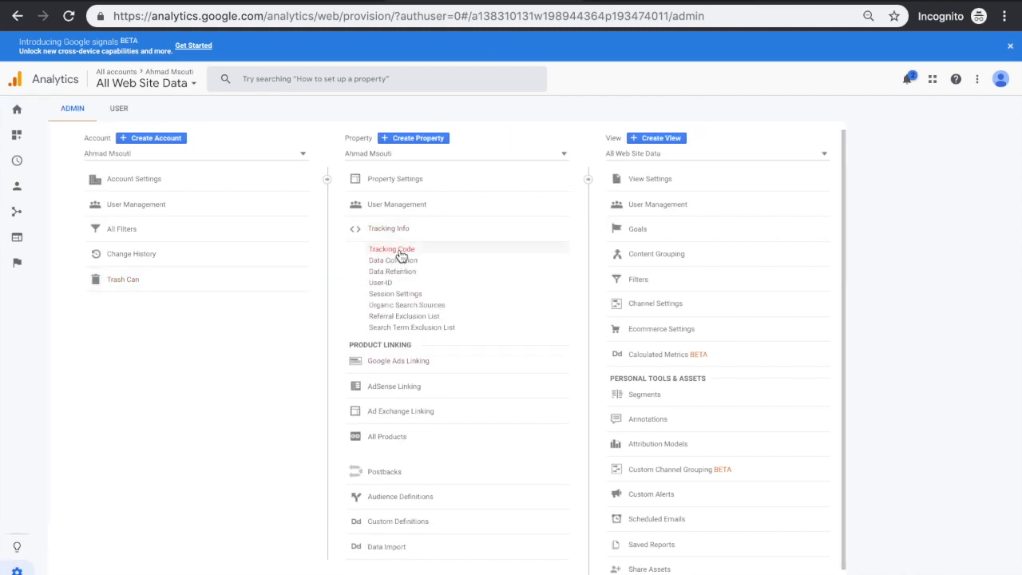
pyautogui.click(398, 250)
pyautogui.click(430, 293)
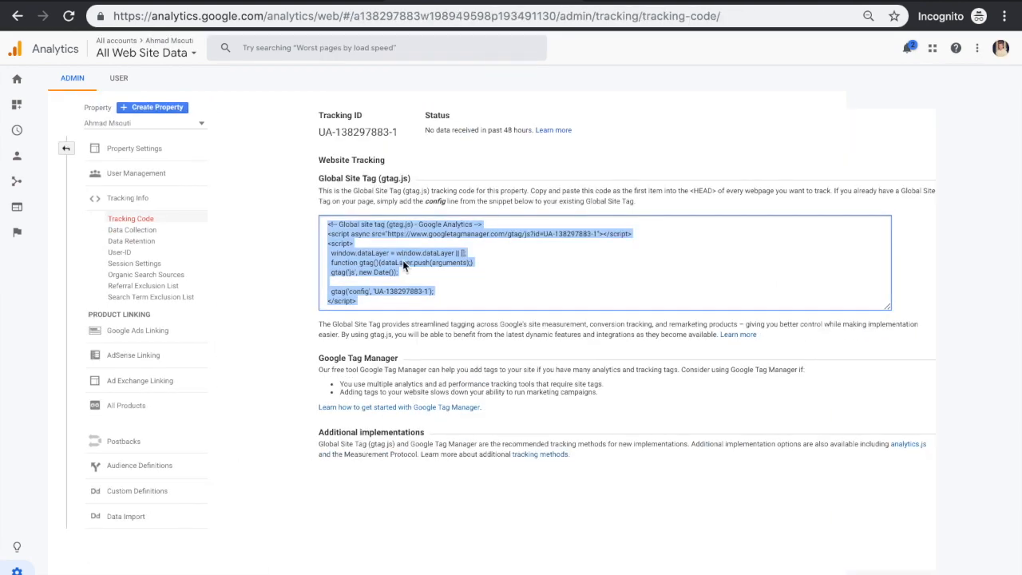
pyautogui.rightClick(405, 266)
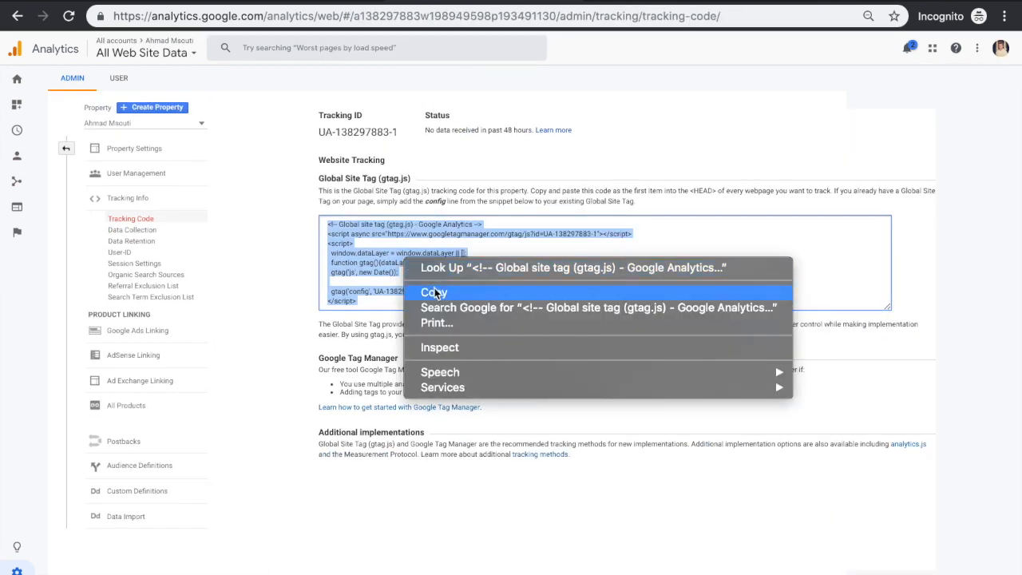
pyautogui.click(435, 292)
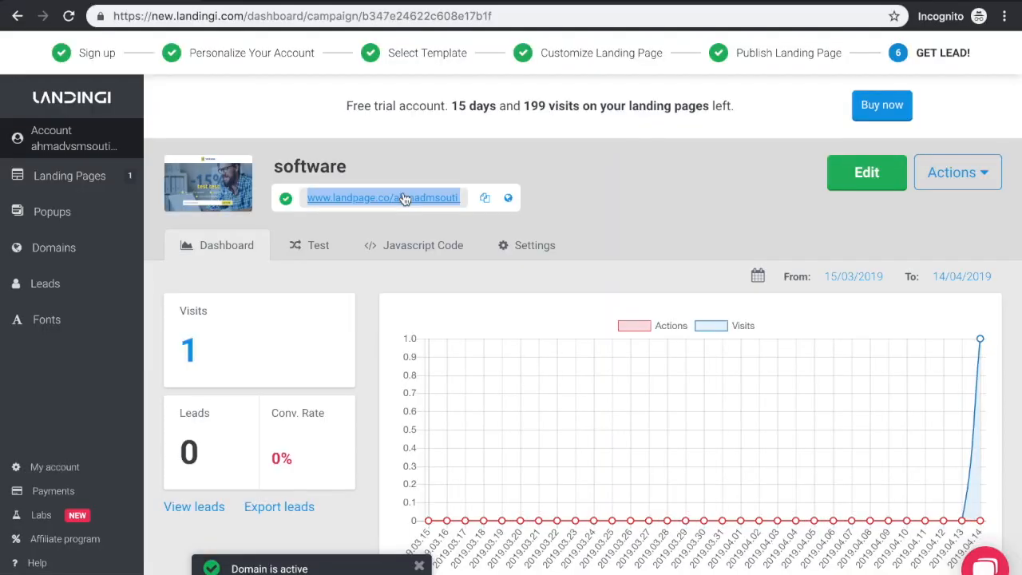
# Switch to Landingi and start a new JavaScript script for the landing page, named "Google Analytics", with the copied tag as its content
pyautogui.click(413, 250)
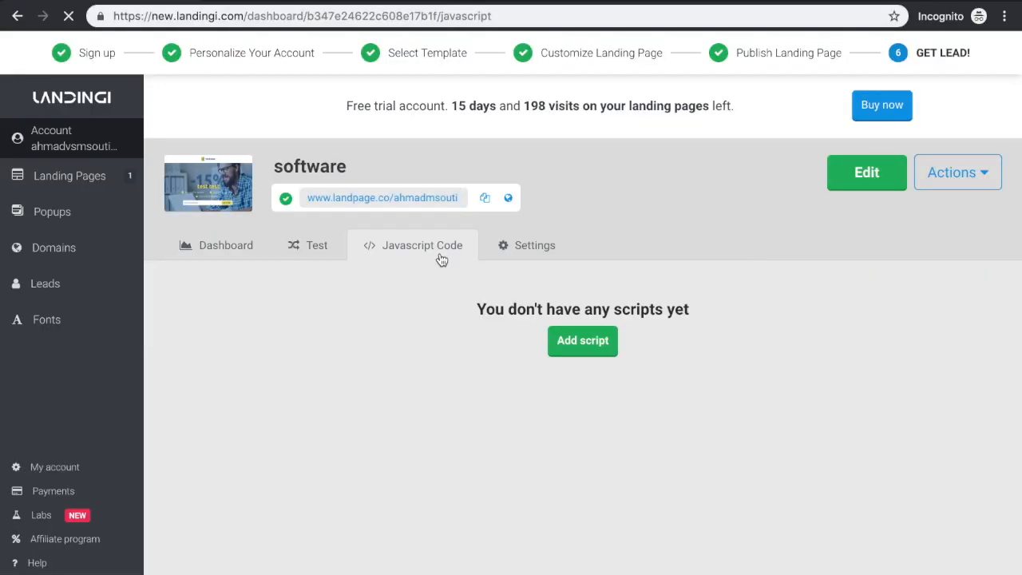
pyautogui.click(582, 343)
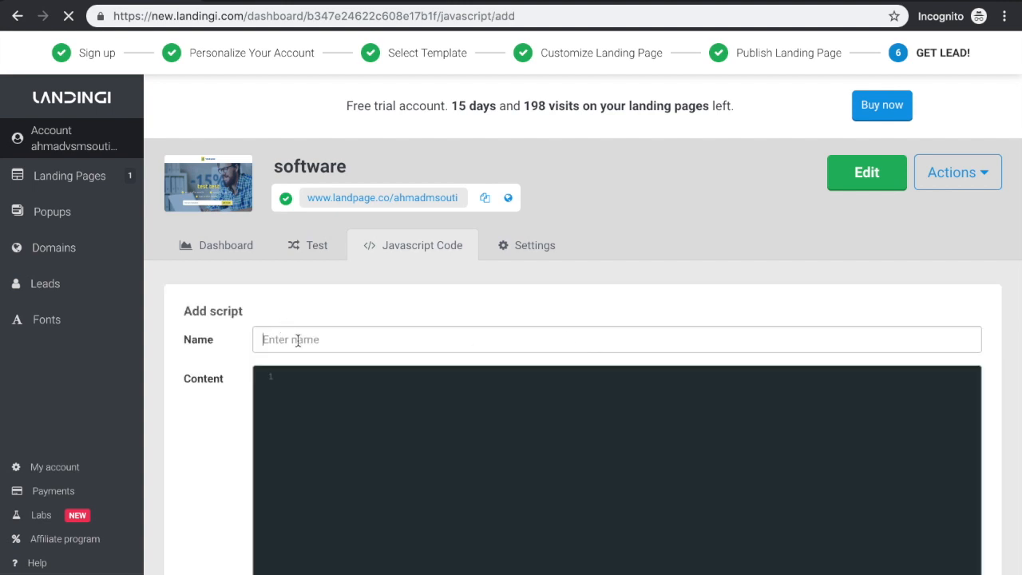
pyautogui.click(298, 341)
pyautogui.write('Google Analytics')
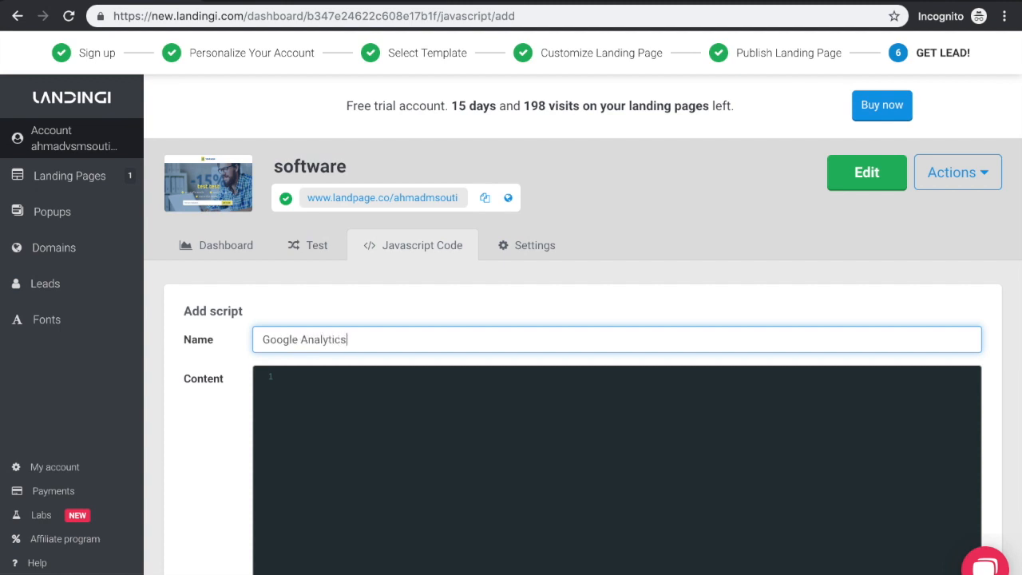
pyautogui.click(316, 389)
pyautogui.scroll(-3, 316, 388)
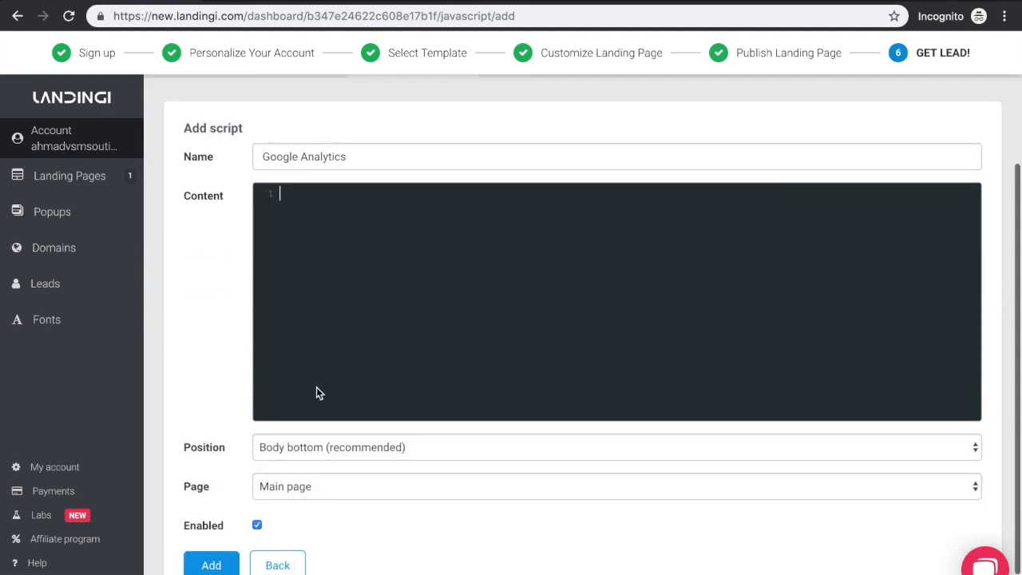
pyautogui.hotkey('ctrl', 'v')
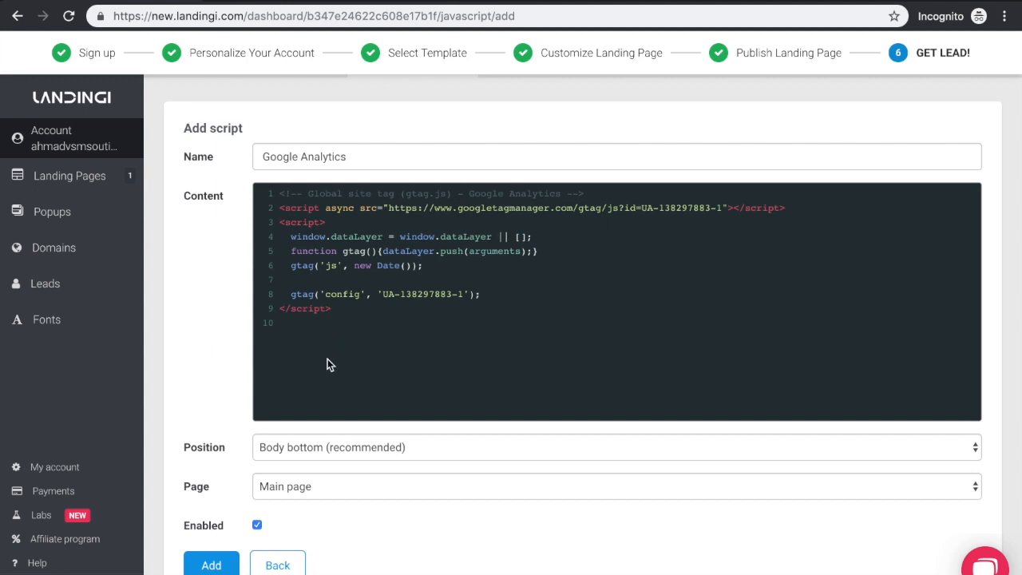
# Set the script's position to Head and its page to Both, and add it to the landing page
pyautogui.click(312, 453)
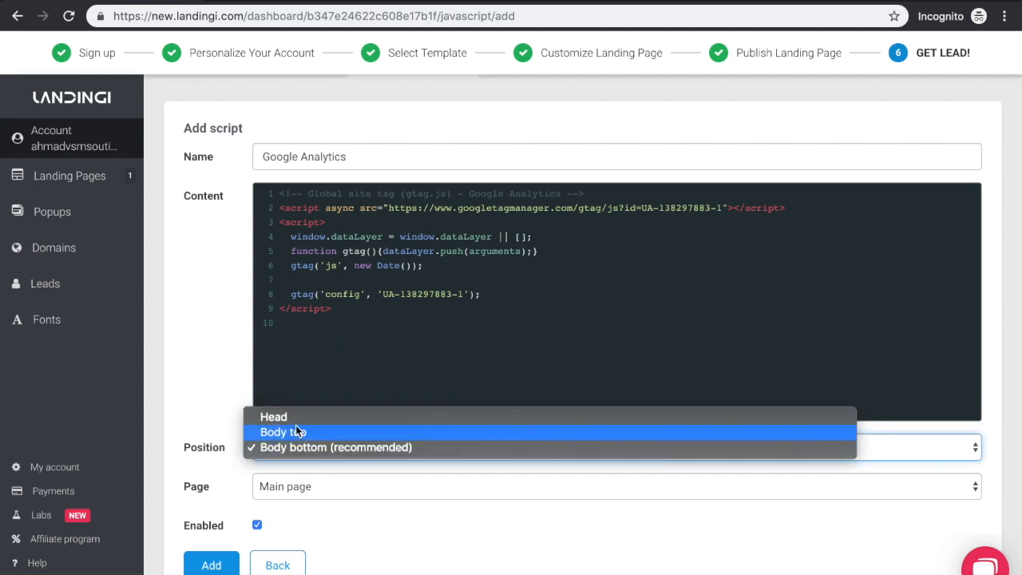
pyautogui.click(296, 417)
pyautogui.click(289, 497)
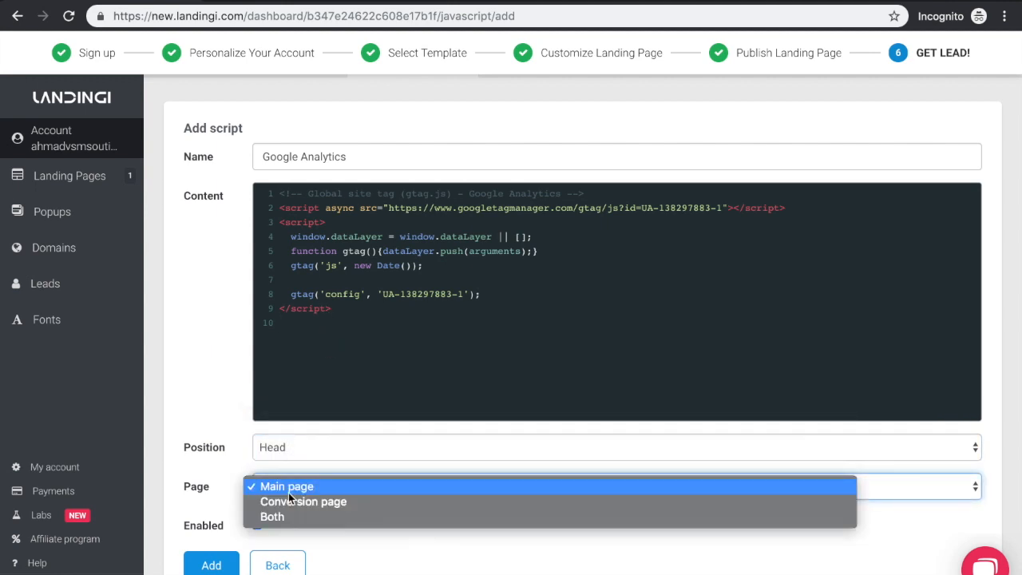
pyautogui.click(290, 518)
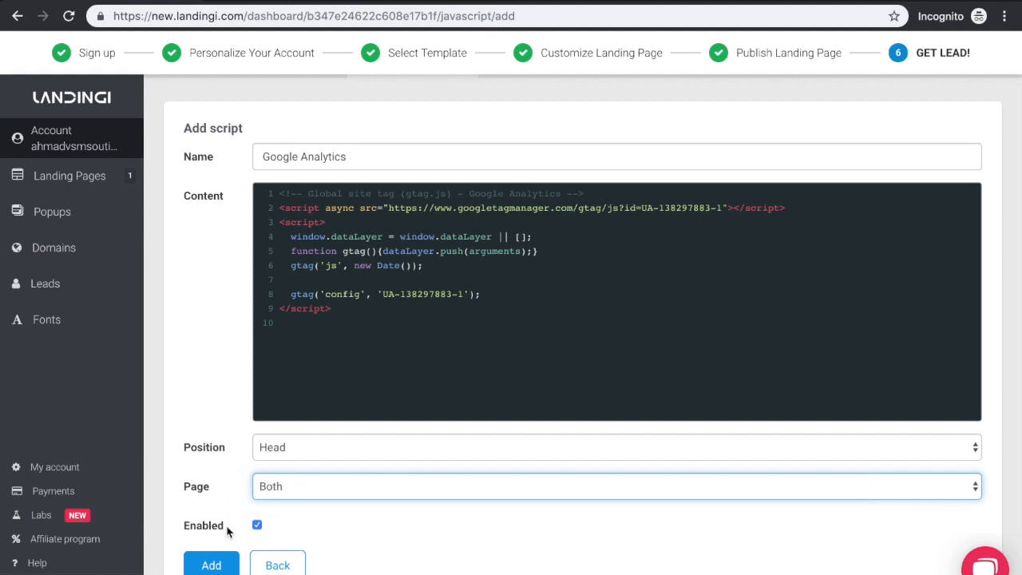
pyautogui.click(216, 553)
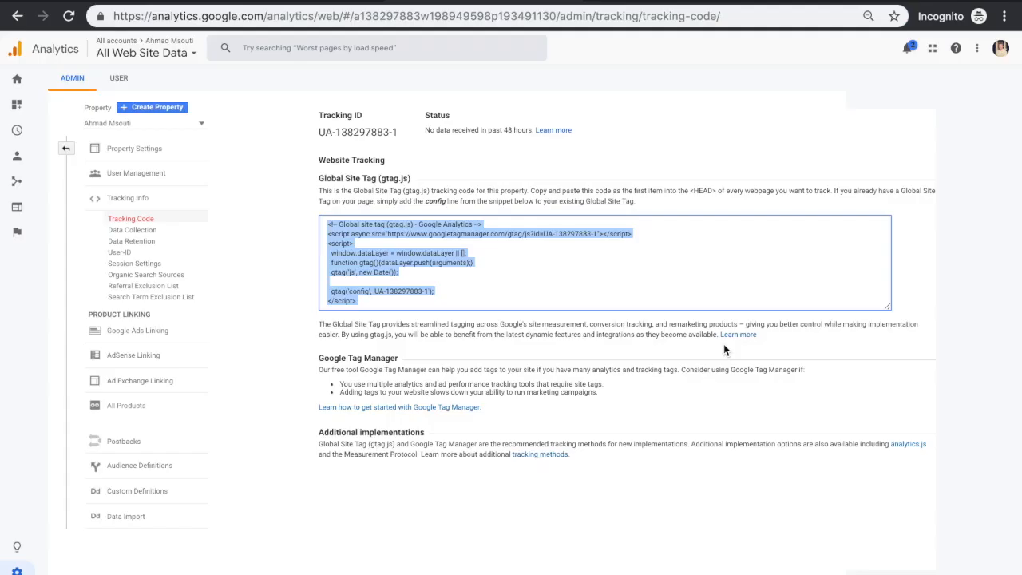
# Switch to the other browser window and search Google for "facebook ads manager"
pyautogui.hotkey('ctrl', 'Up')
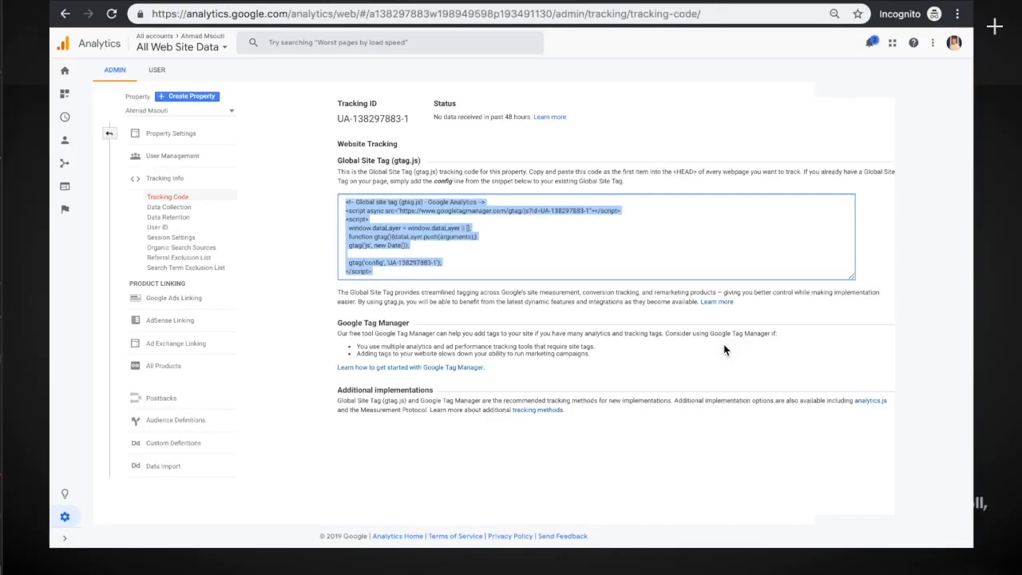
pyautogui.click(478, 28)
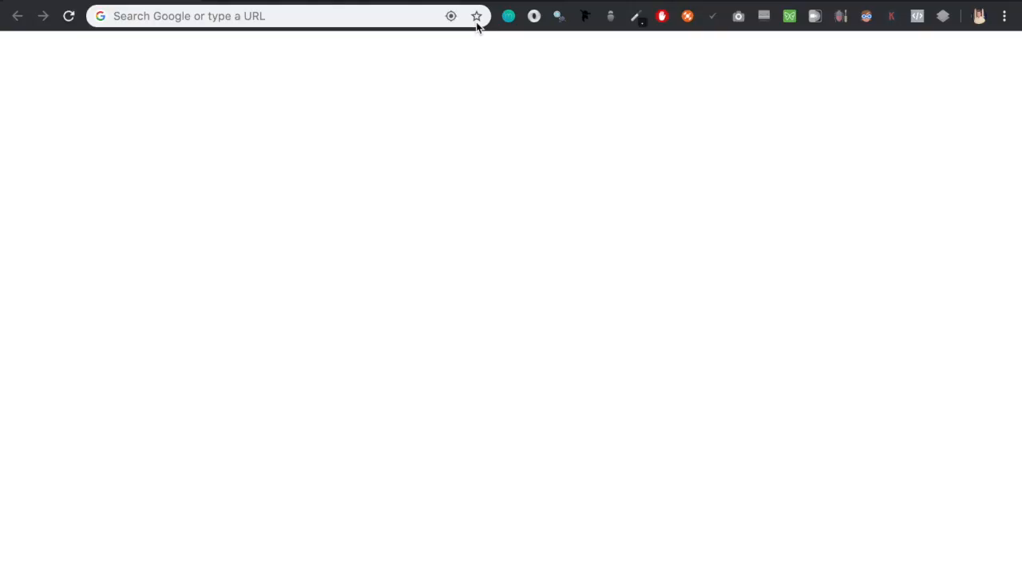
pyautogui.click(406, 16)
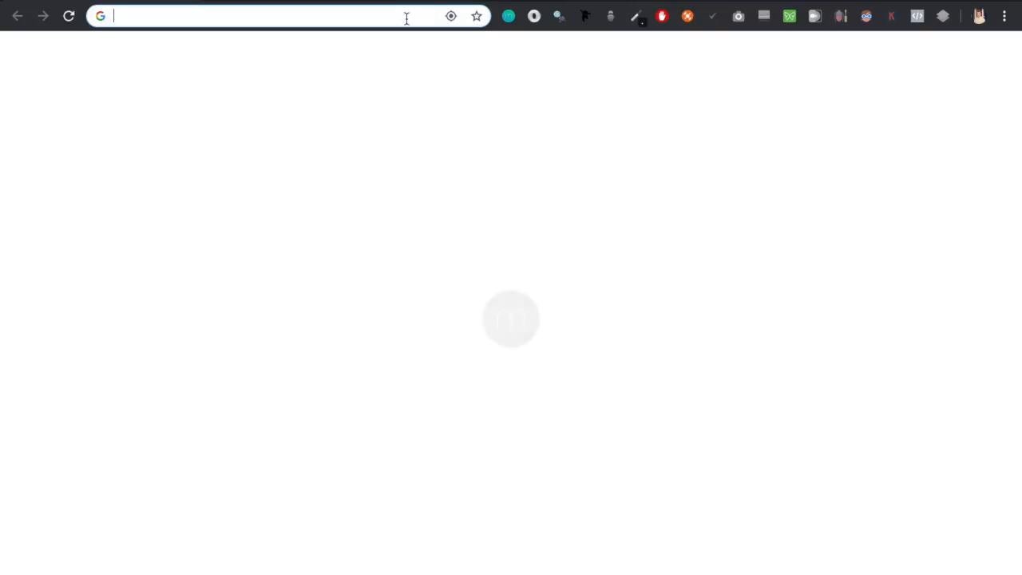
pyautogui.write('facebook a')
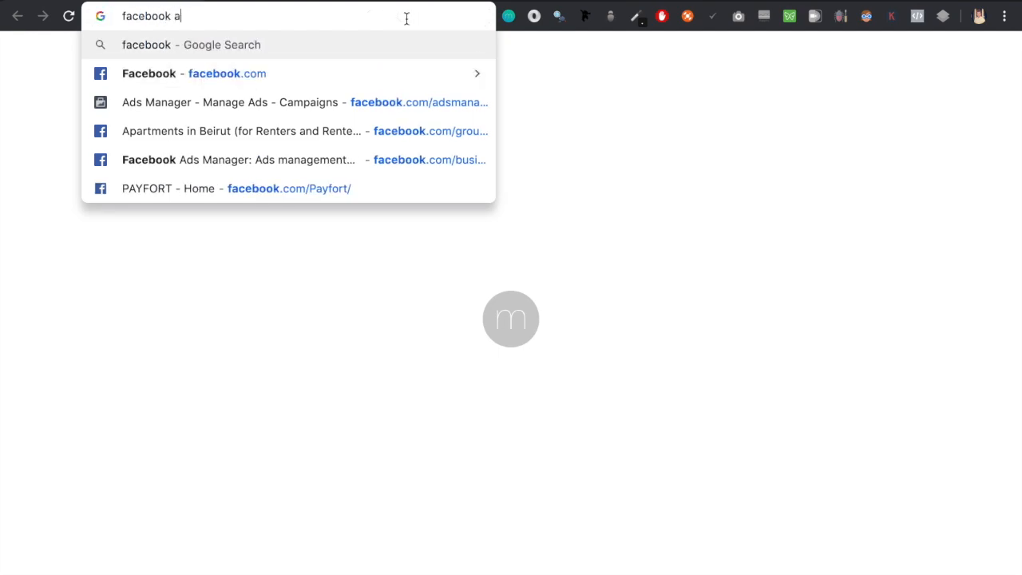
pyautogui.write('ds manager')
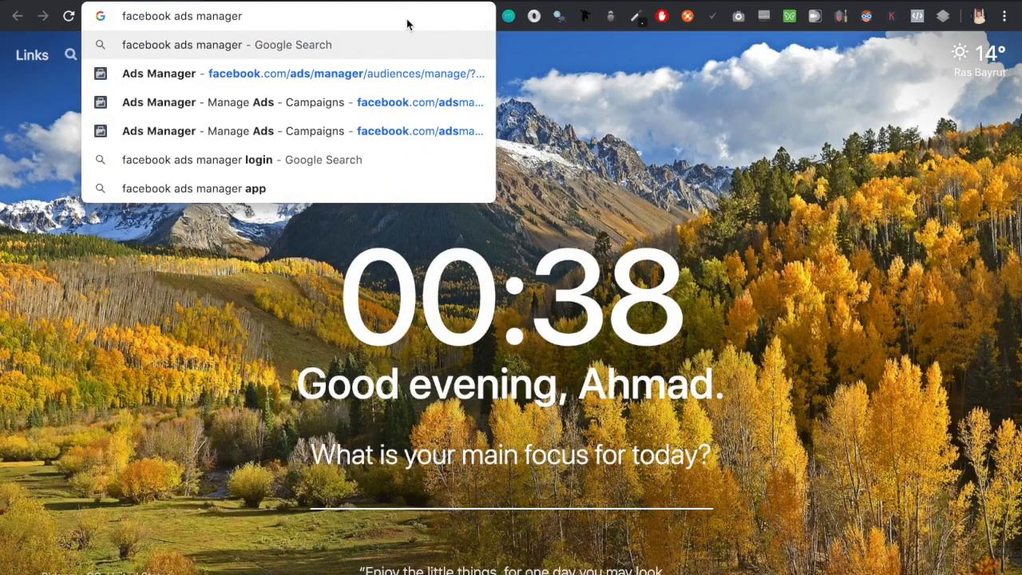
pyautogui.press('Return')
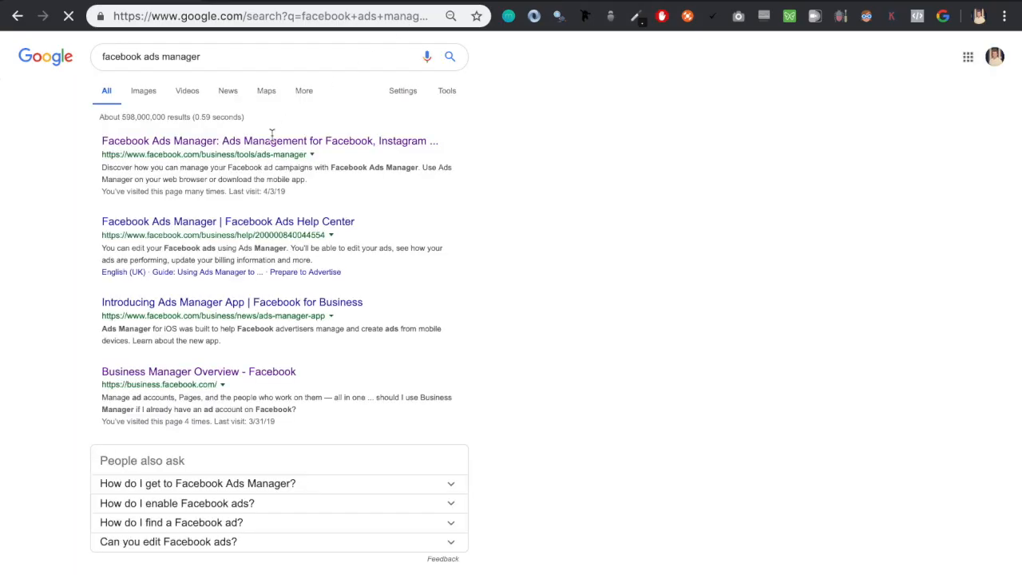
# Open the active ad account in Facebook Ads Manager and turn AdBlock off for that page, dismissing the ad blocker warning
pyautogui.click(219, 146)
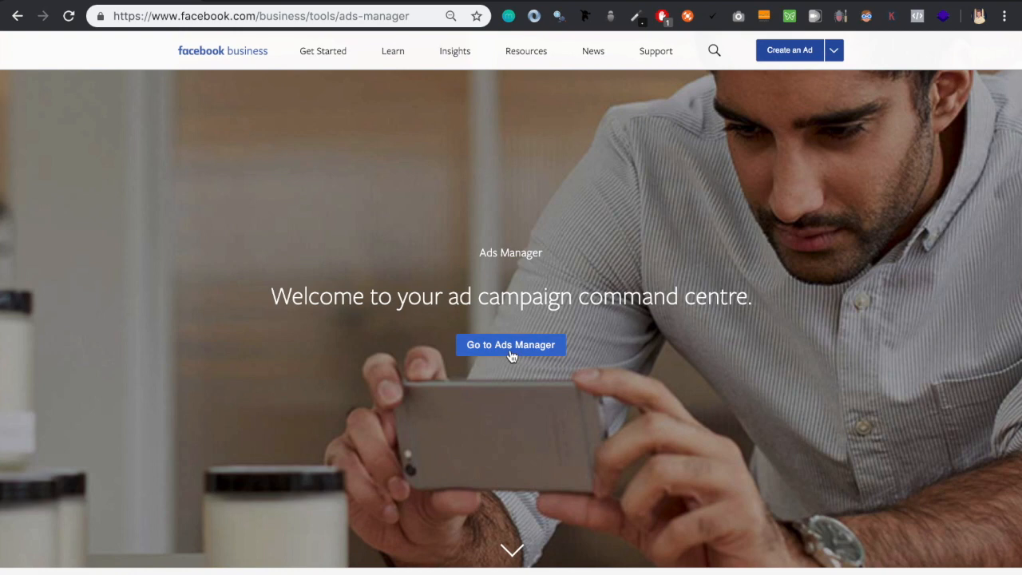
pyautogui.click(512, 345)
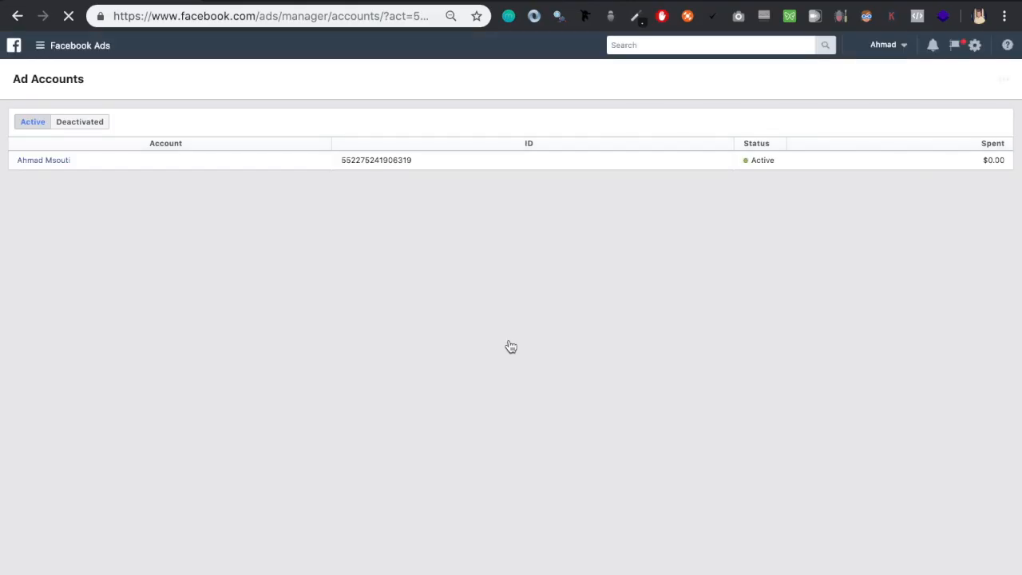
pyautogui.click(45, 161)
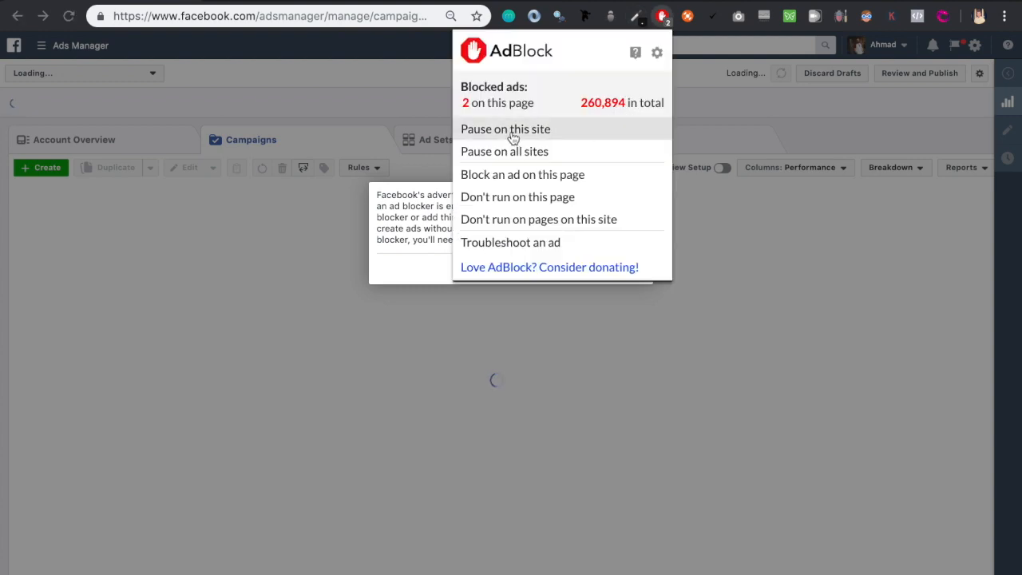
pyautogui.click(568, 198)
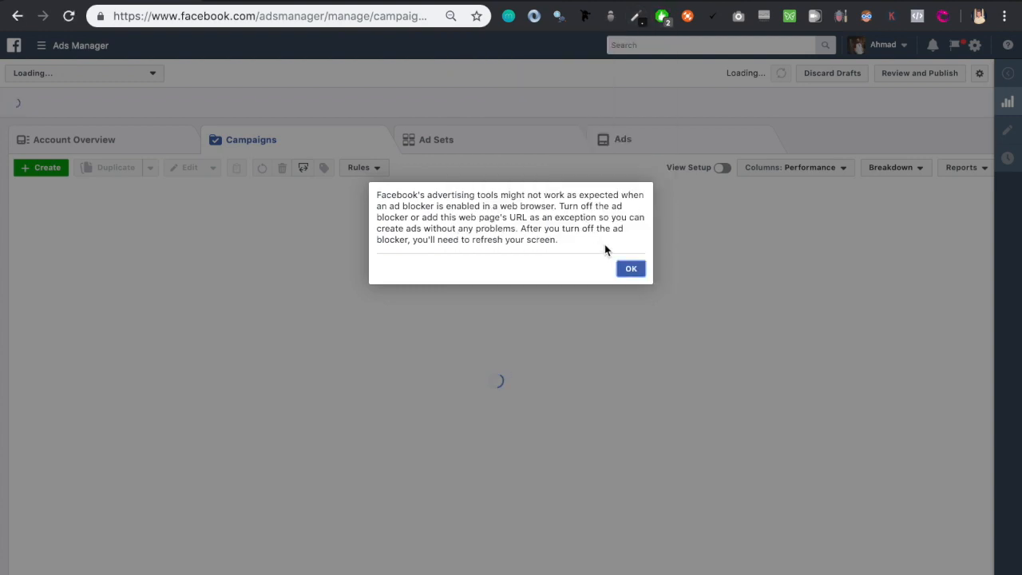
pyautogui.click(639, 271)
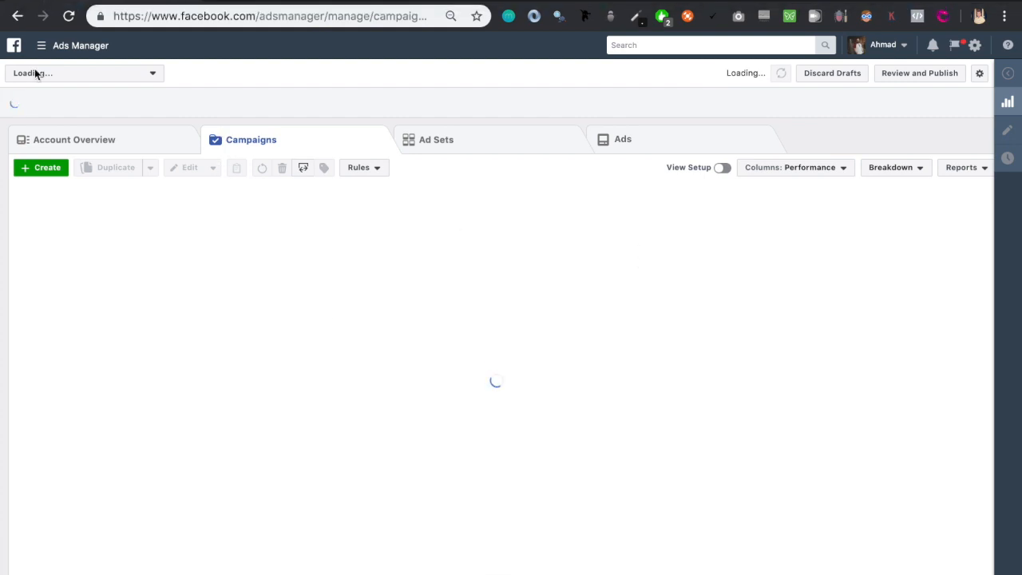
# Go to the Pixels section and create a Facebook pixel with the published landing page's address as its website URL
pyautogui.click(46, 48)
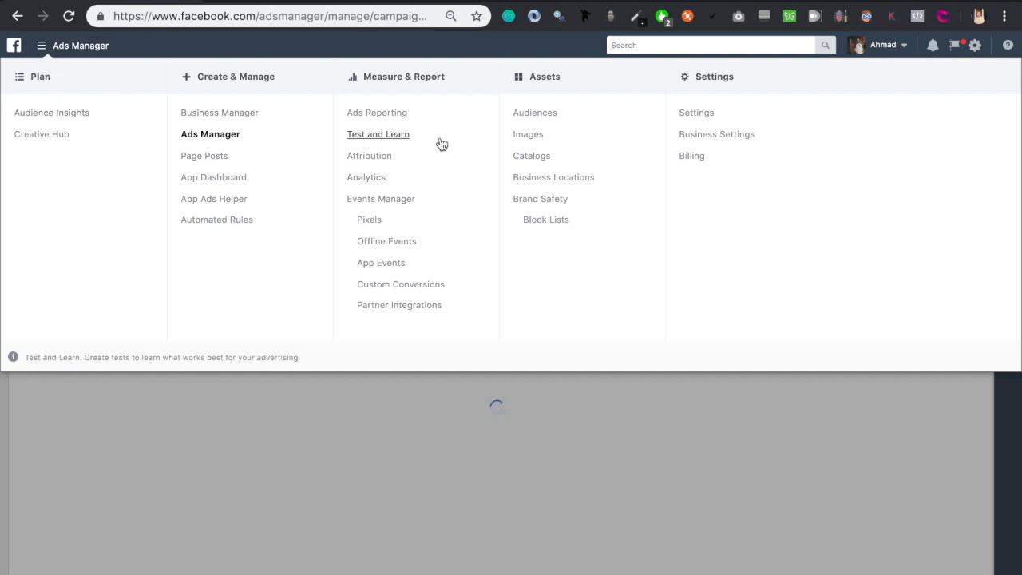
pyautogui.click(370, 221)
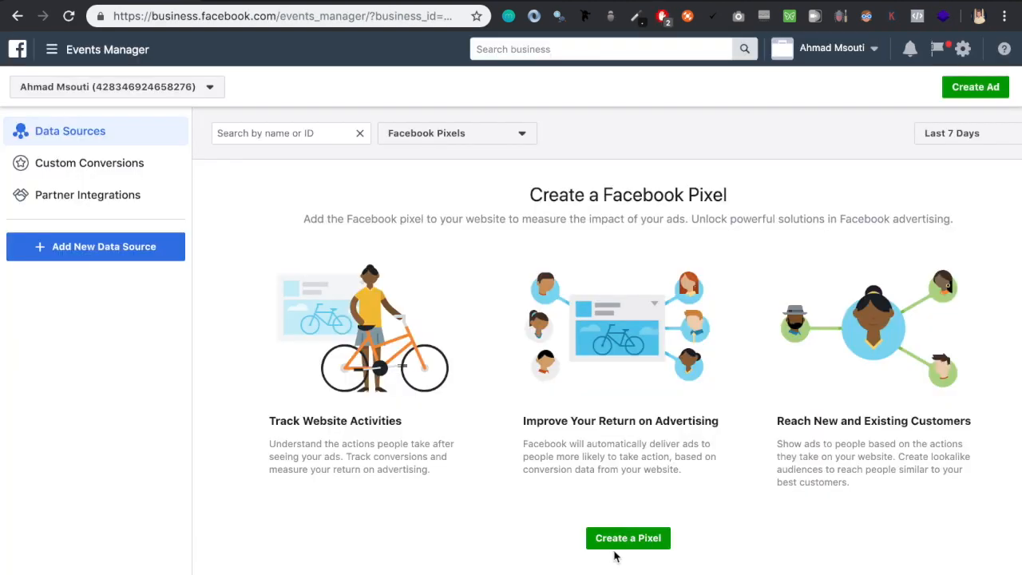
pyautogui.click(621, 547)
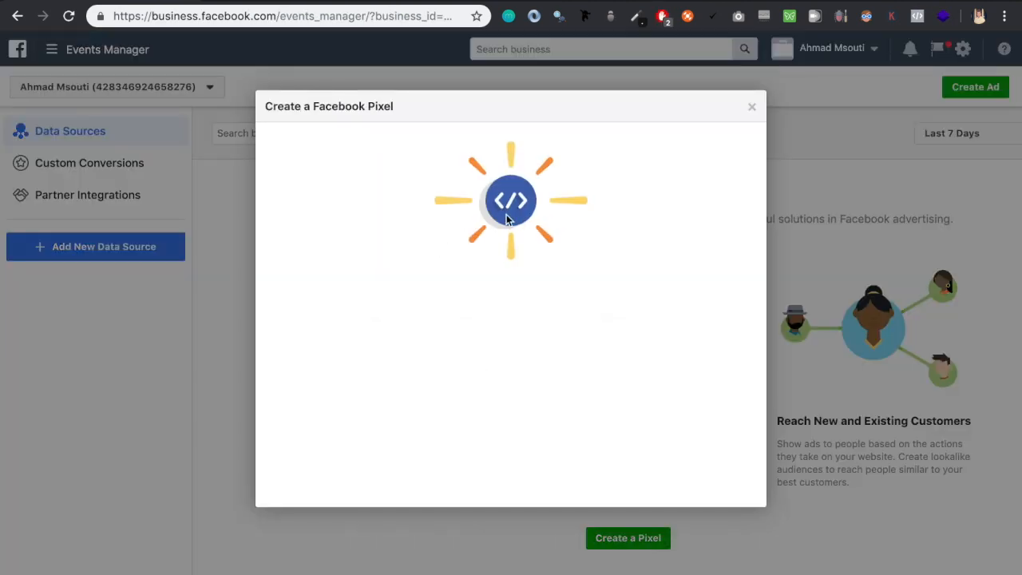
pyautogui.click(445, 401)
pyautogui.hotkey('ctrl', 'v')
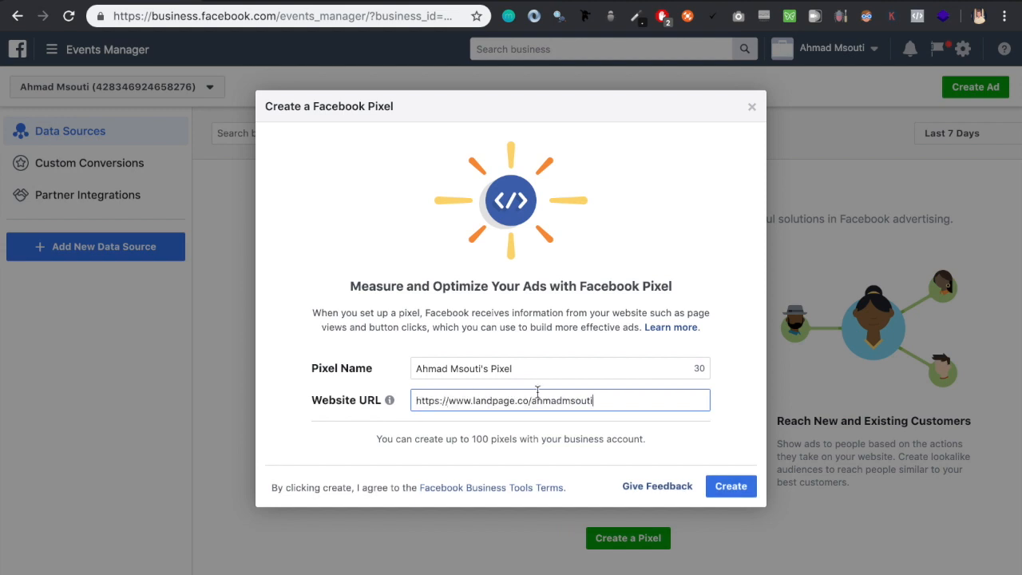
pyautogui.tripleClick(479, 400)
pyautogui.click(719, 487)
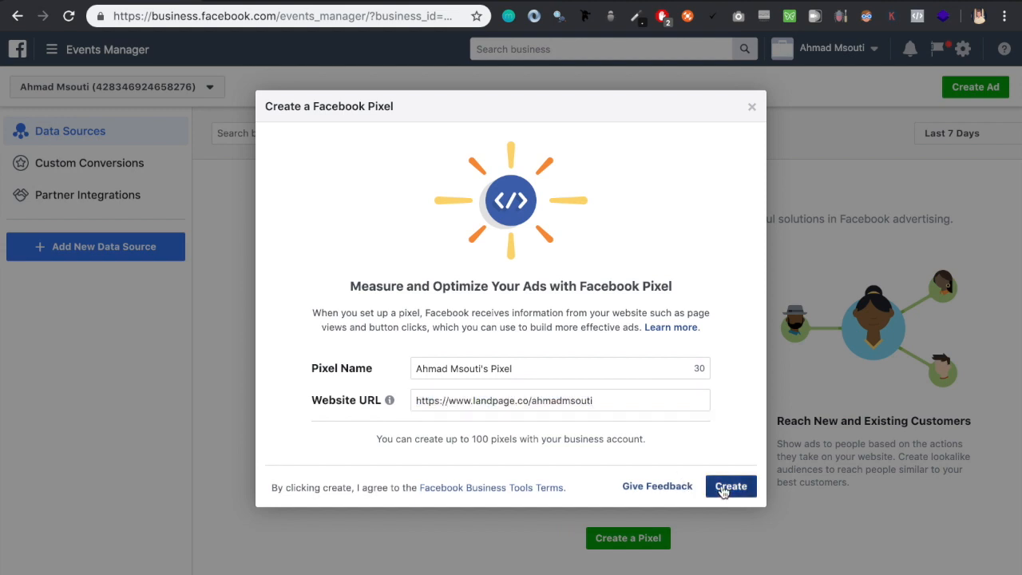
pyautogui.click(722, 485)
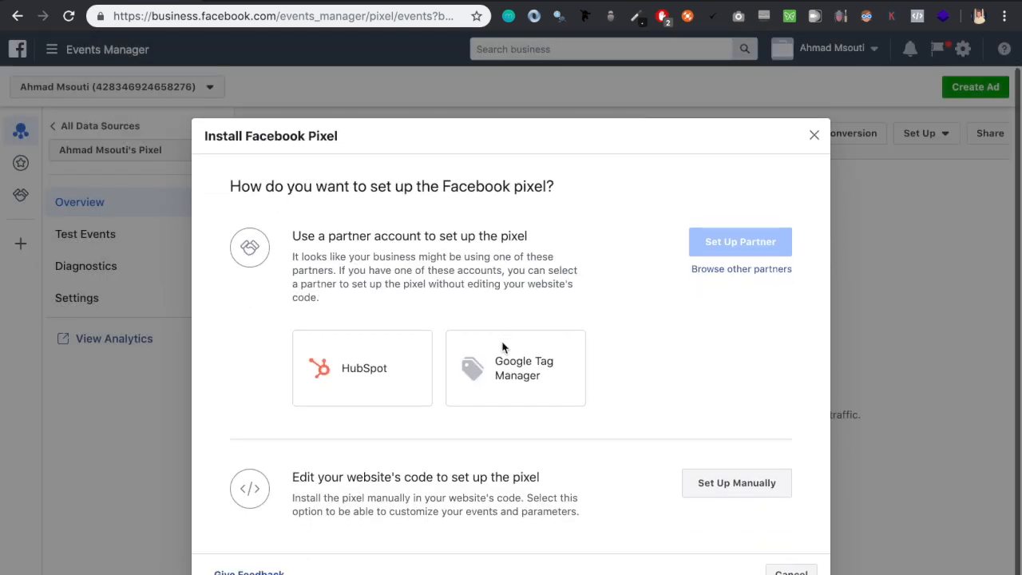
# Choose to set up the pixel manually and copy the entire Facebook pixel code
pyautogui.moveTo(475, 440); pyautogui.dragTo(566, 461)
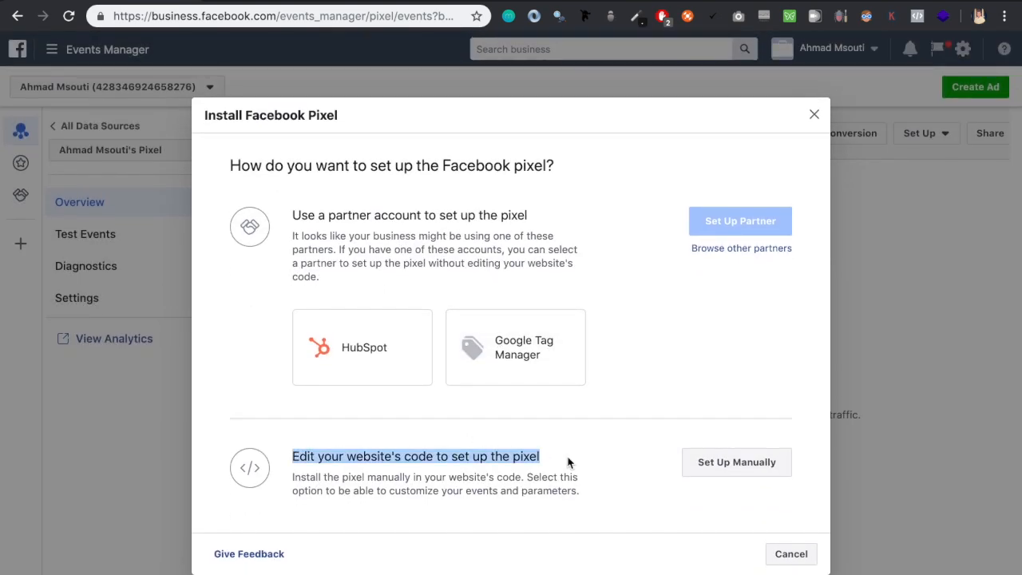
pyautogui.click(724, 470)
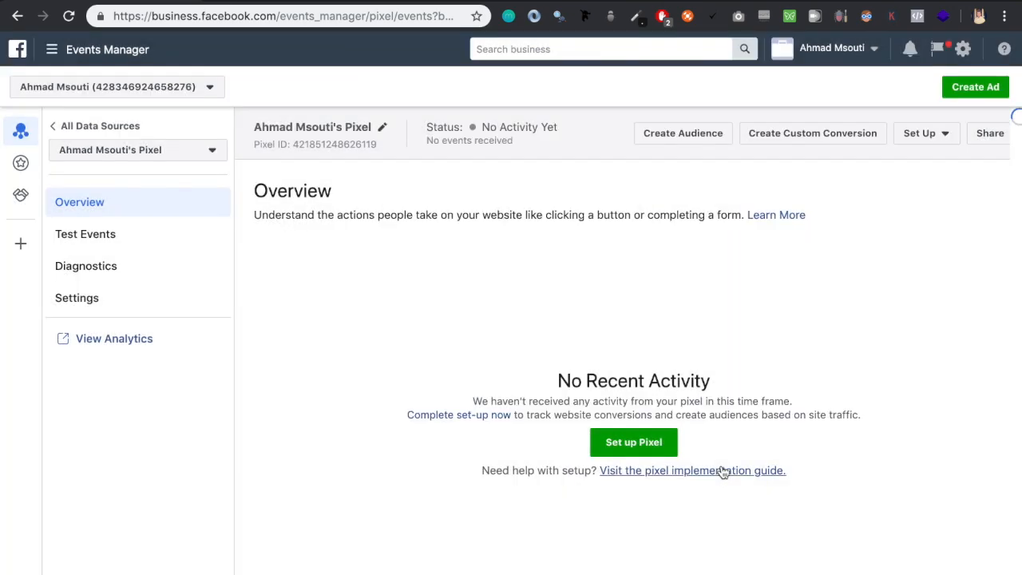
pyautogui.scroll(-5, 487, 277)
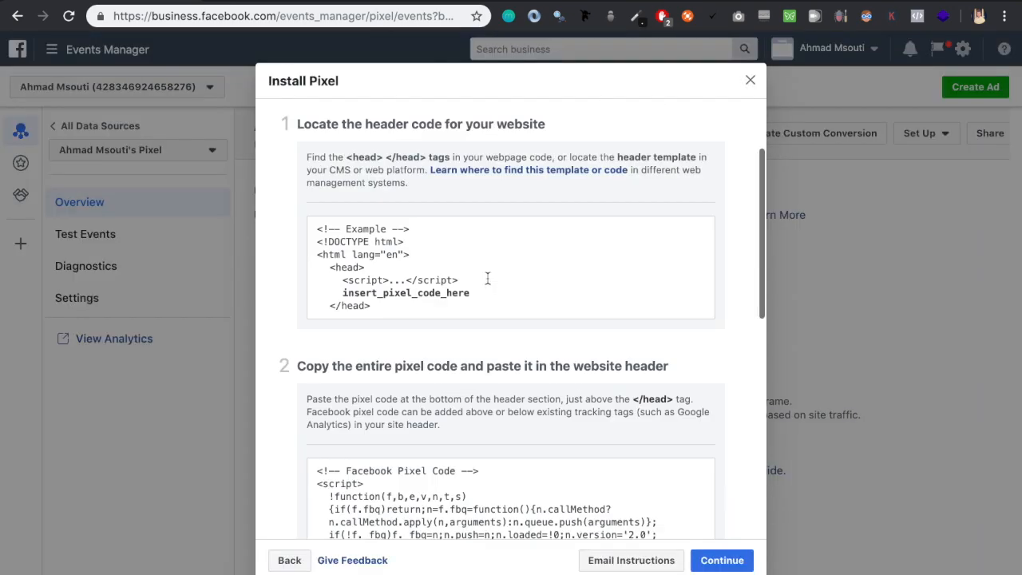
pyautogui.click(489, 285)
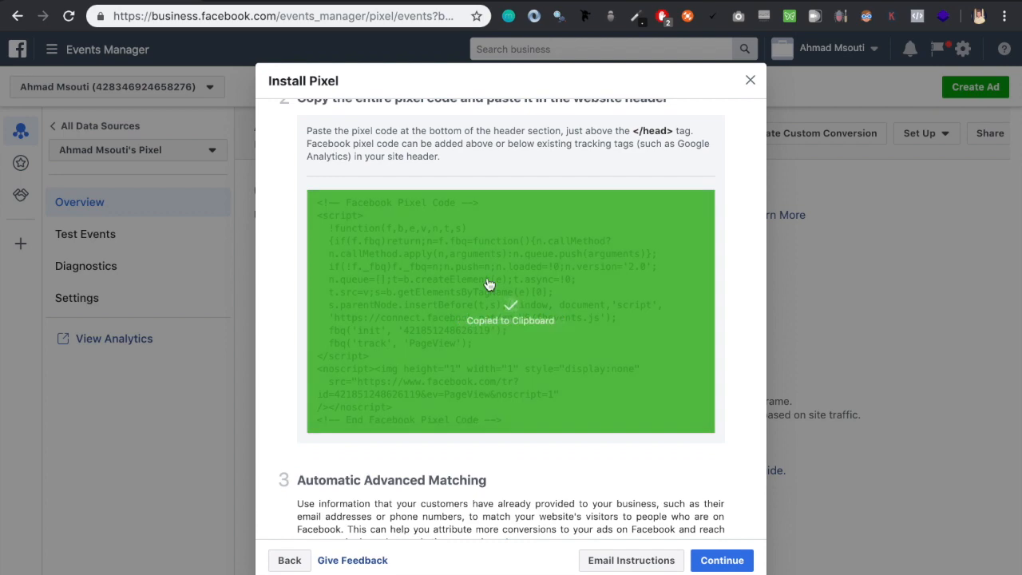
pyautogui.scroll(-2, 612, 424)
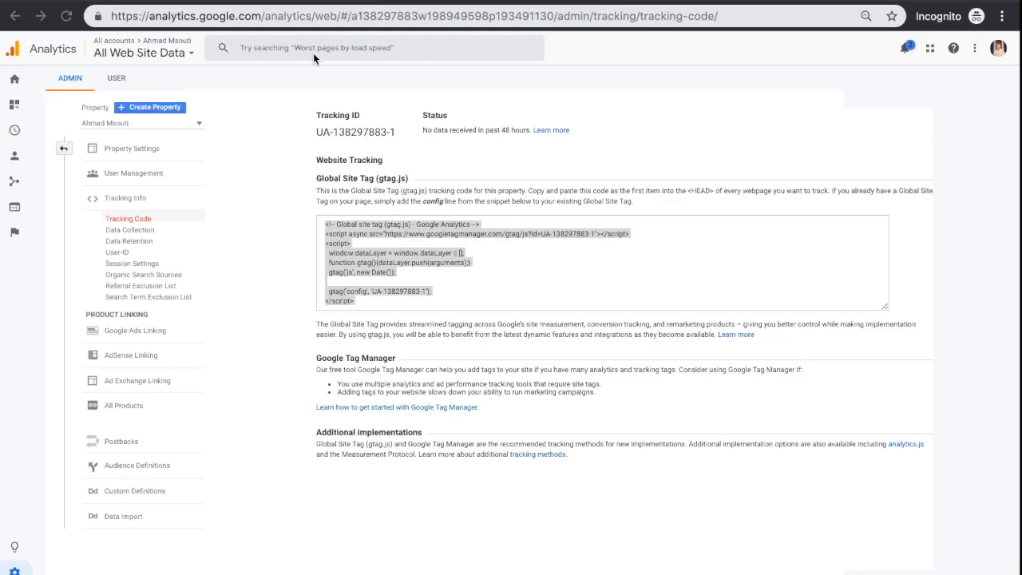
# Switch back to Landingi and start a new JavaScript script named "Facebook Pixel" with the copied pixel code as its content
pyautogui.click(605, 262)
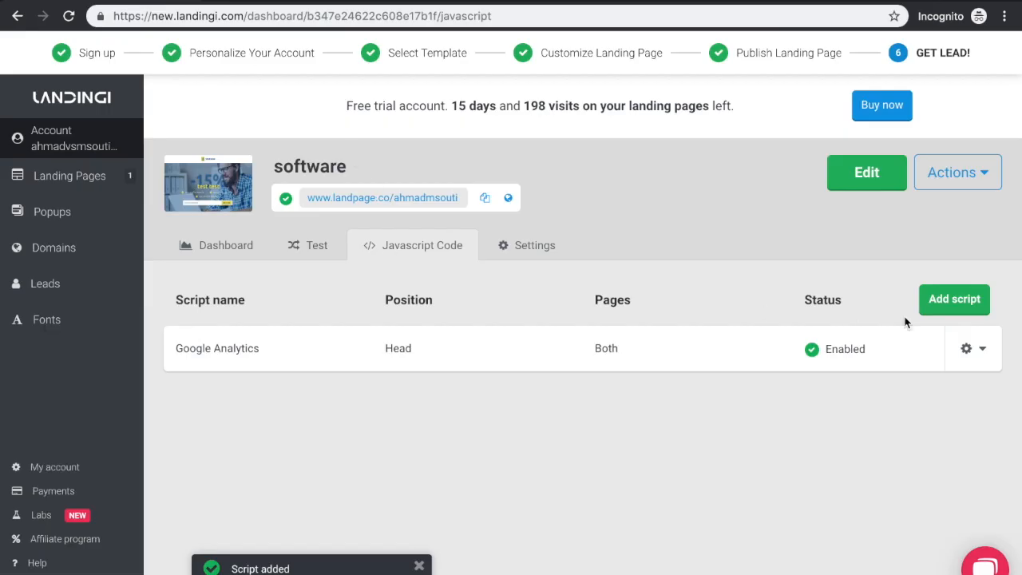
pyautogui.click(953, 311)
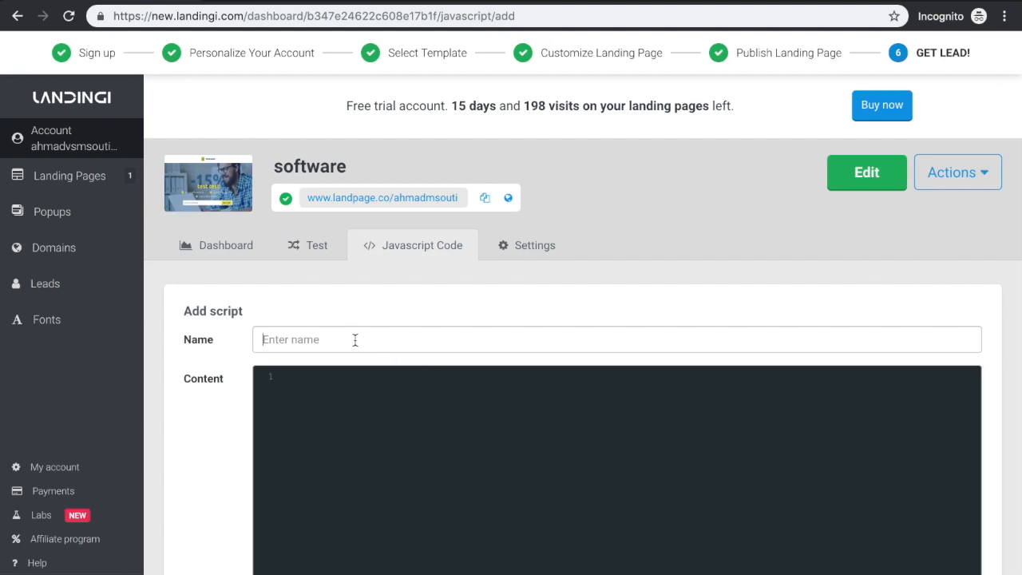
pyautogui.click(355, 341)
pyautogui.write('Facebook ')
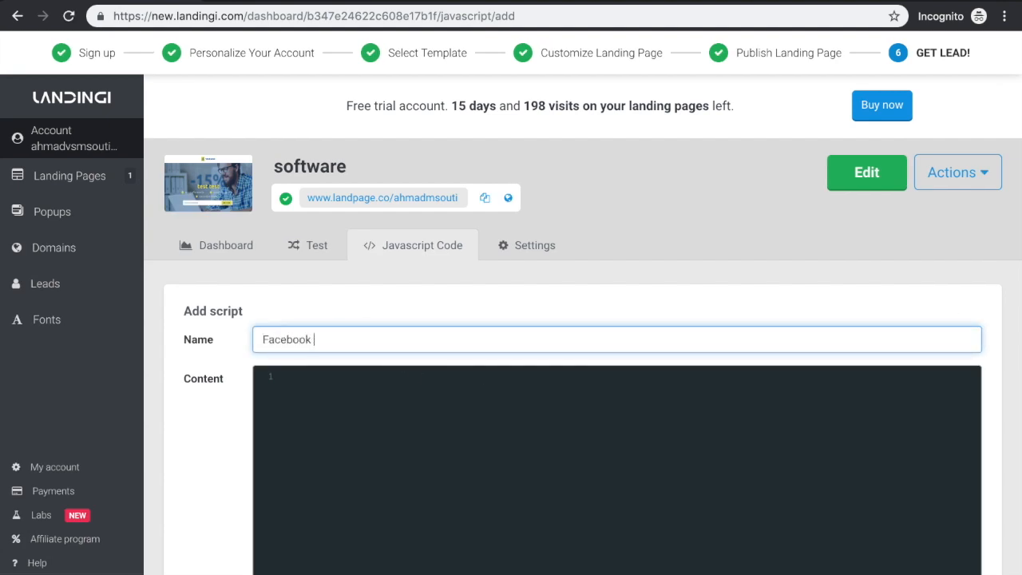
pyautogui.write('Pixel')
pyautogui.click(343, 415)
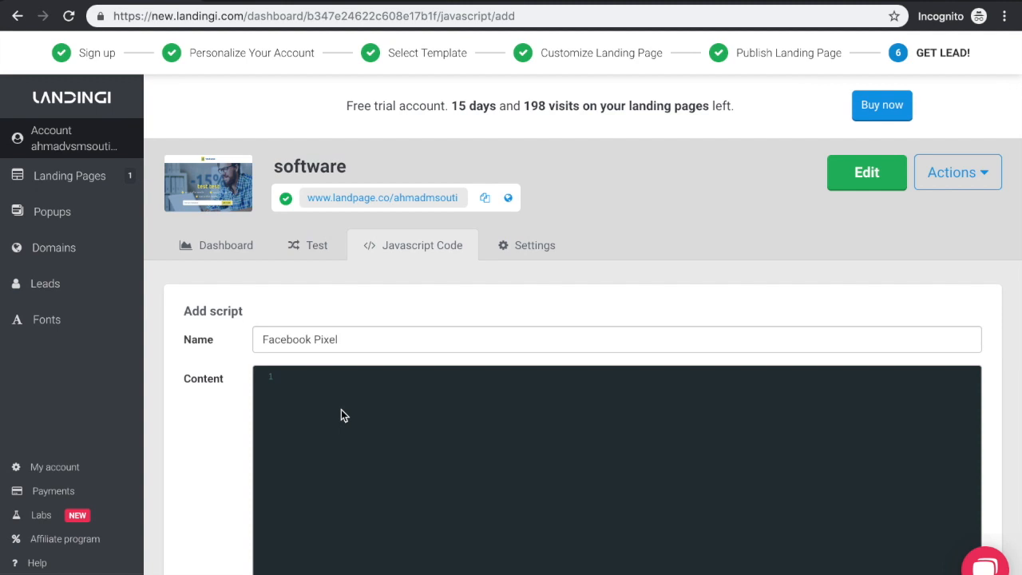
pyautogui.hotkey('ctrl', 'v')
# Set the Facebook Pixel script's position to Head and its page to Both, and add it to the landing page
pyautogui.scroll(-3, 284, 391)
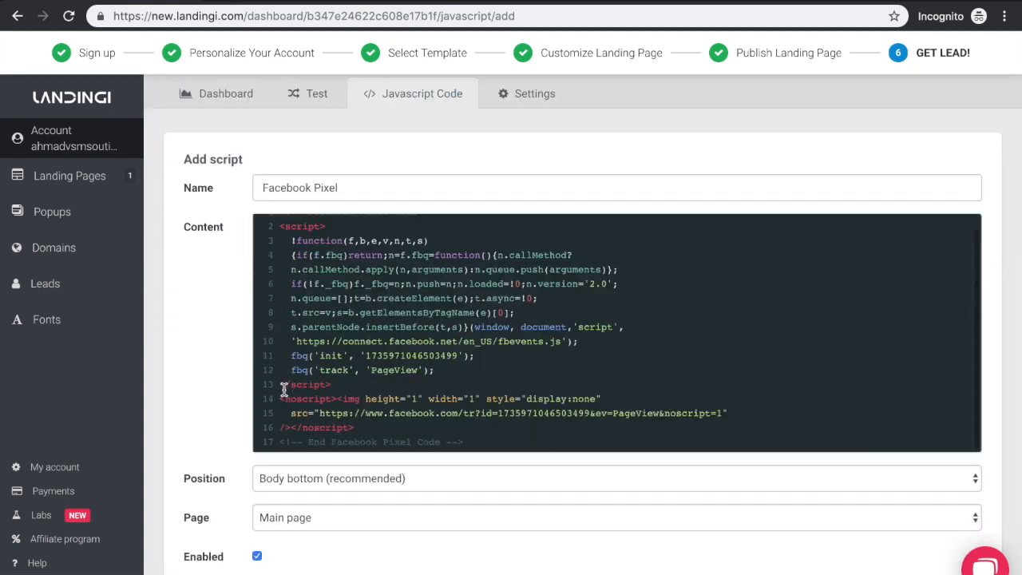
pyautogui.click(285, 399)
pyautogui.click(305, 377)
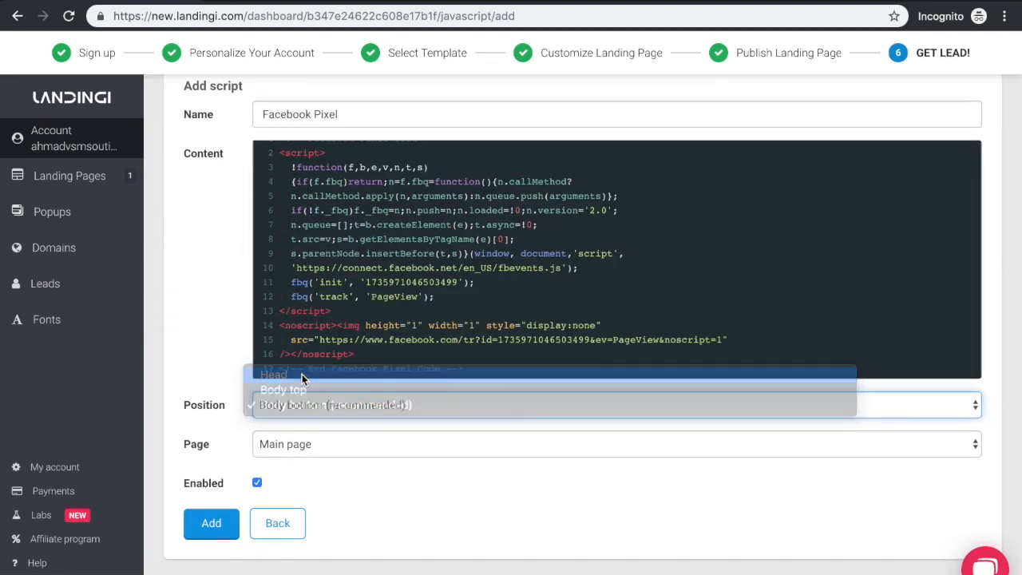
pyautogui.click(295, 441)
pyautogui.click(296, 473)
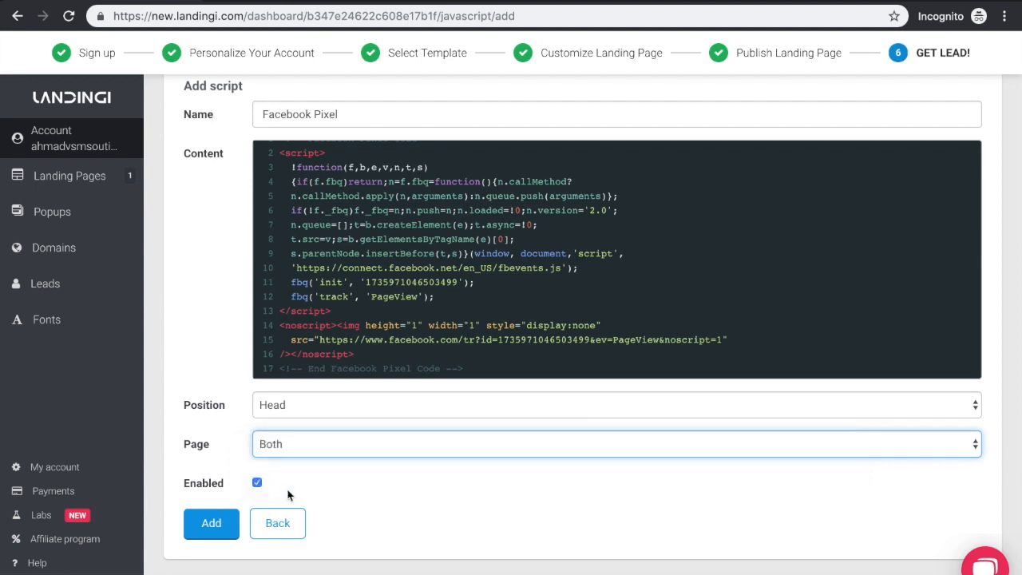
pyautogui.click(212, 525)
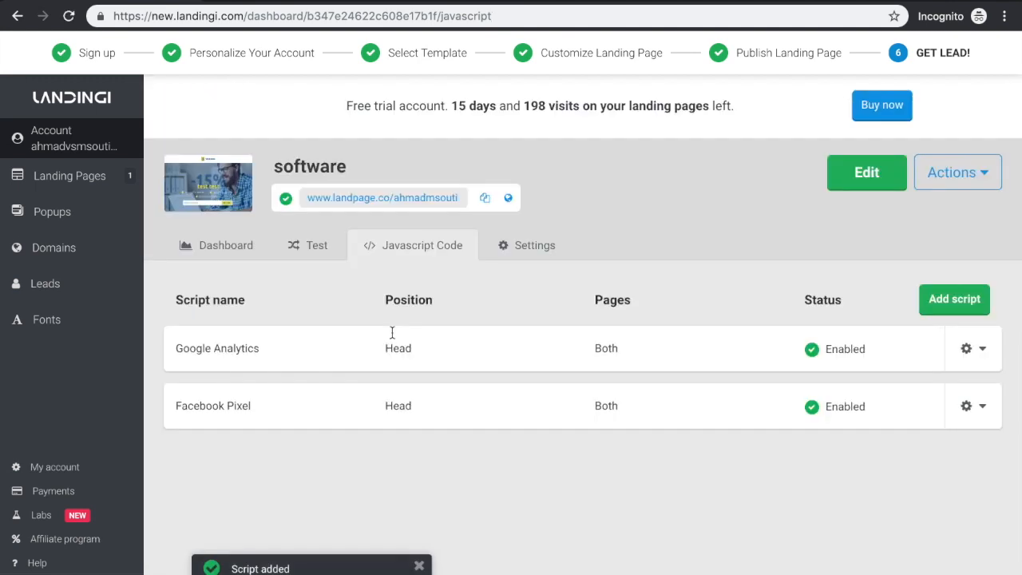
pyautogui.moveTo(171, 354); pyautogui.dragTo(276, 351)
pyautogui.moveTo(173, 418); pyautogui.dragTo(265, 416)
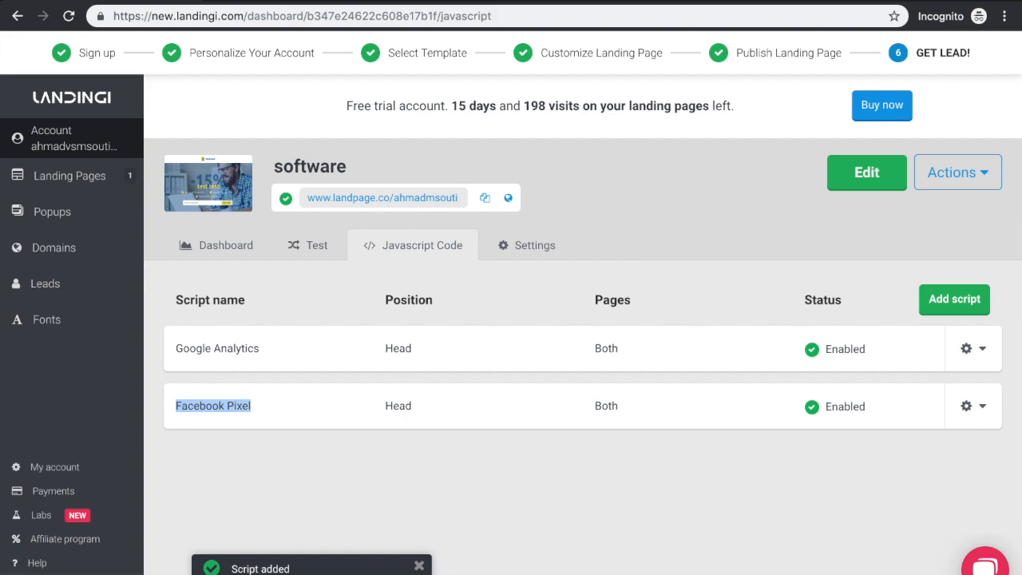